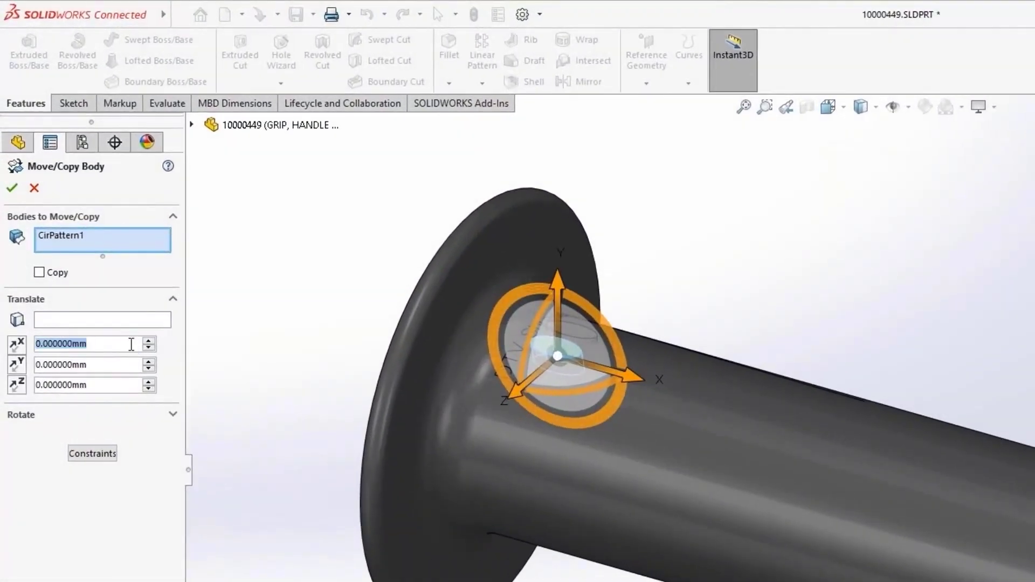
- Set the X offset to the equation spacing/2, applied to this configuration only
{"action": "type", "text": "="}
{"action": "mouse_move", "coordinate": [134, 365]}
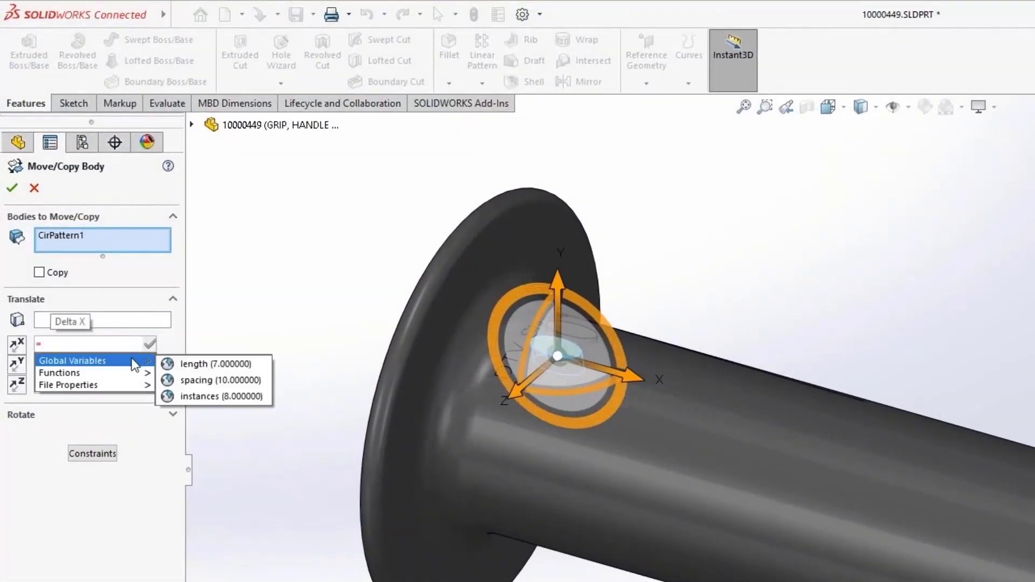
{"action": "left_click", "coordinate": [216, 381]}
{"action": "type", "text": "/2"}
{"action": "key", "text": "Return"}
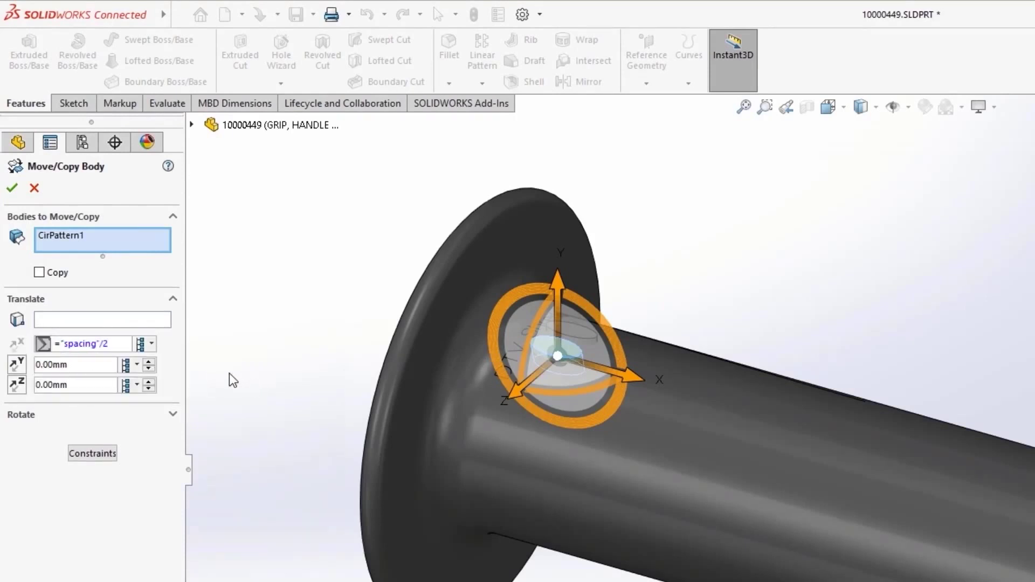
{"action": "left_click", "coordinate": [141, 343]}
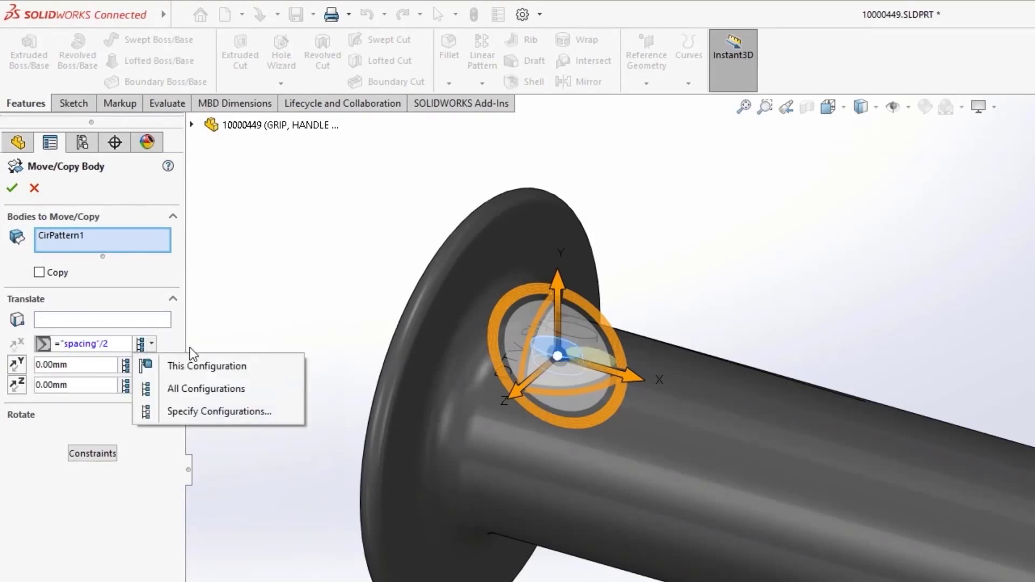
{"action": "left_click", "coordinate": [257, 371]}
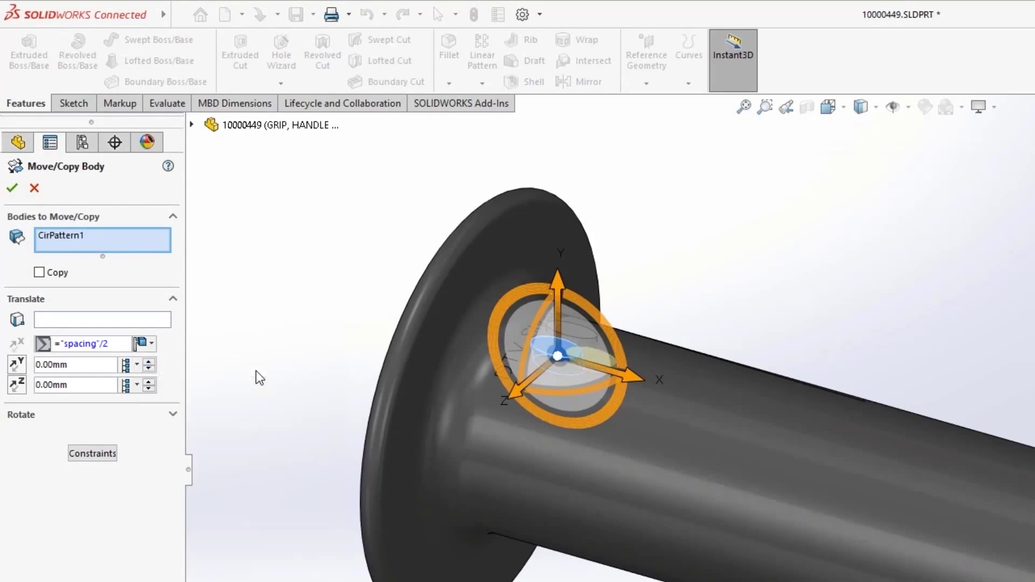
- Switch the body rotation to Euler angles with 360 degrees, then open the equations manager
{"action": "left_click", "coordinate": [171, 415]}
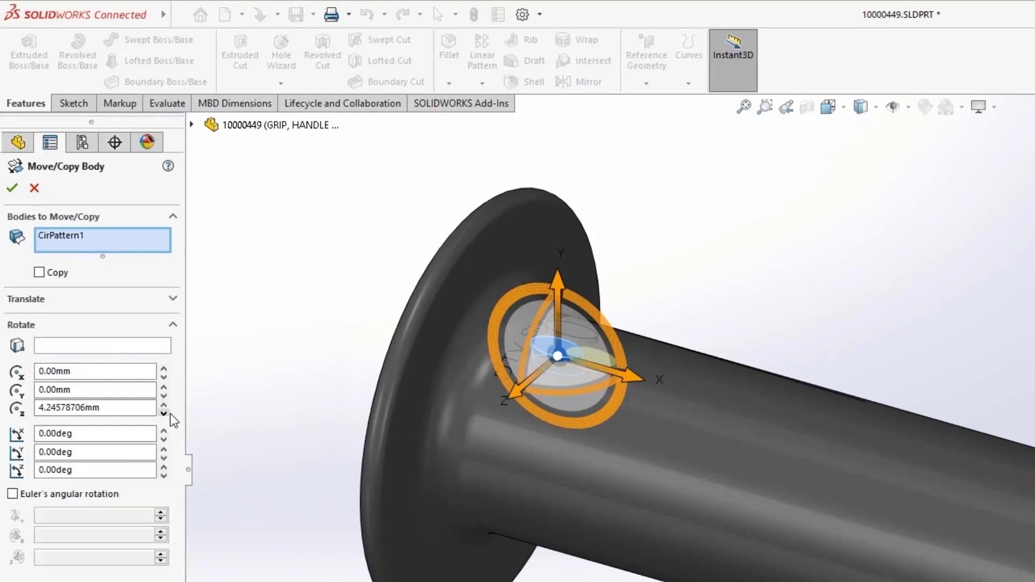
{"action": "left_click", "coordinate": [12, 493]}
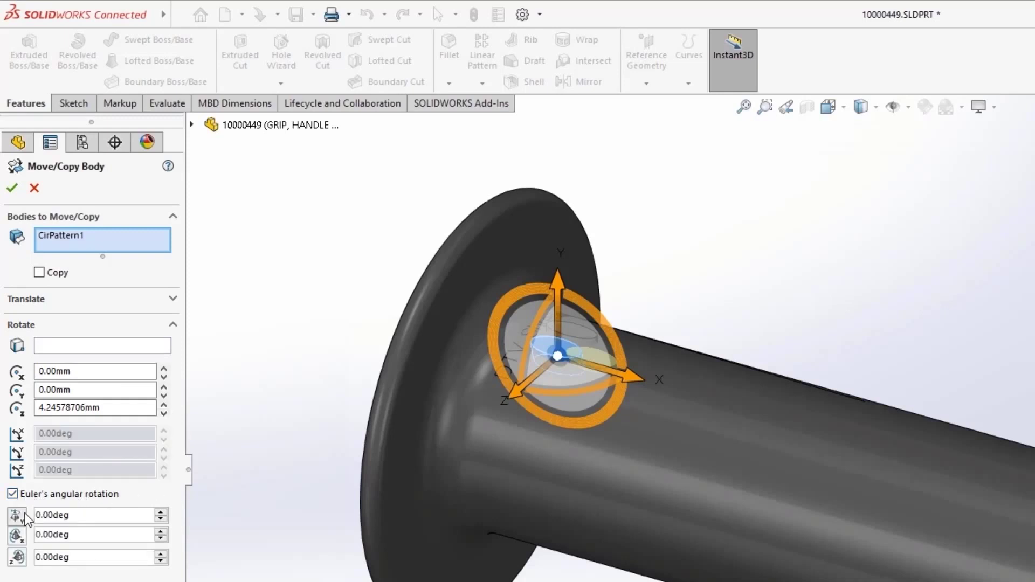
{"action": "left_click", "coordinate": [24, 514]}
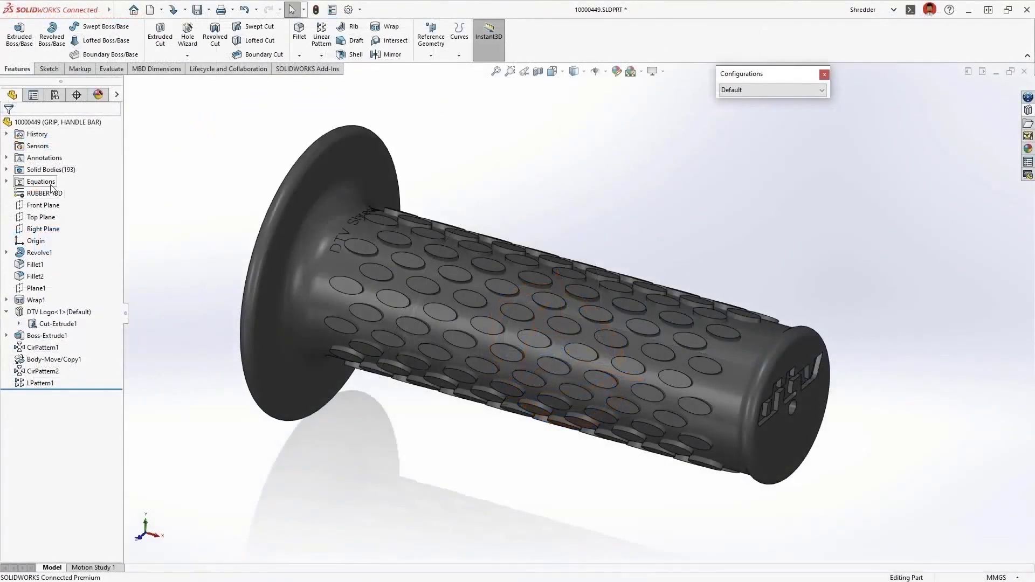
{"action": "right_click", "coordinate": [52, 188]}
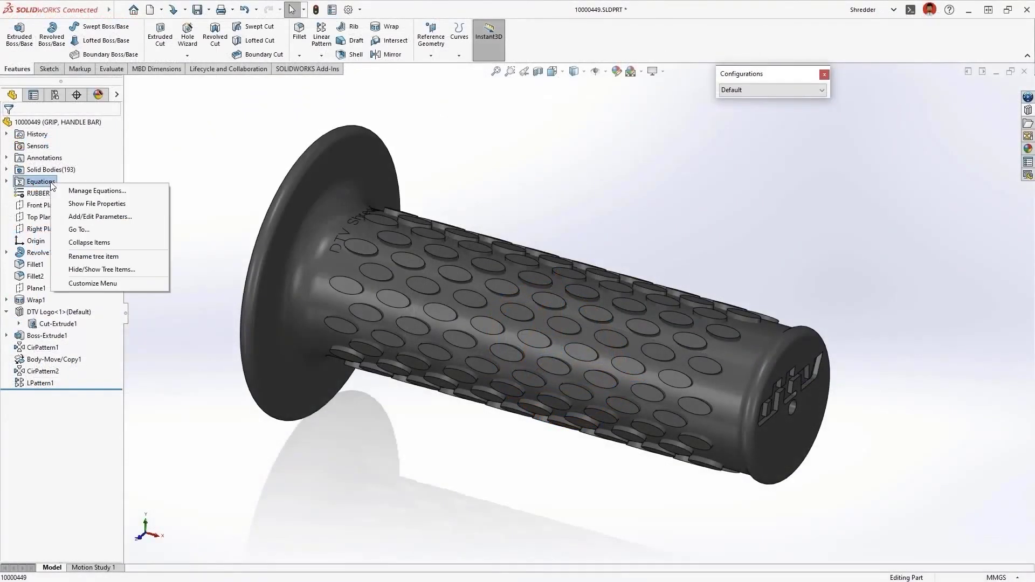
{"action": "left_click", "coordinate": [139, 195]}
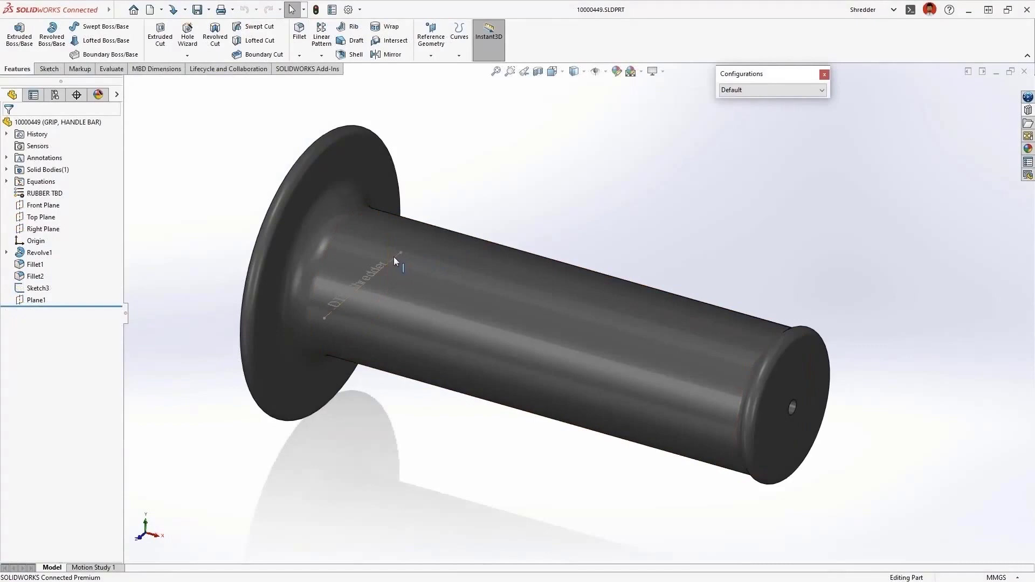
- Wrap the DTV Shredder text sketch onto the grip's cylindrical face and inspect it
{"action": "left_click", "coordinate": [394, 257]}
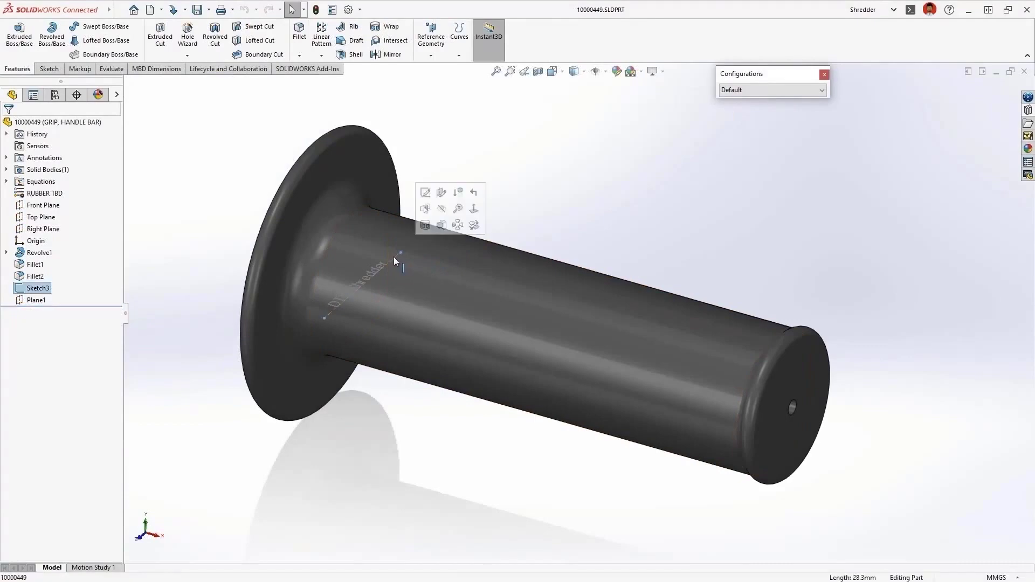
{"action": "left_click", "coordinate": [425, 226]}
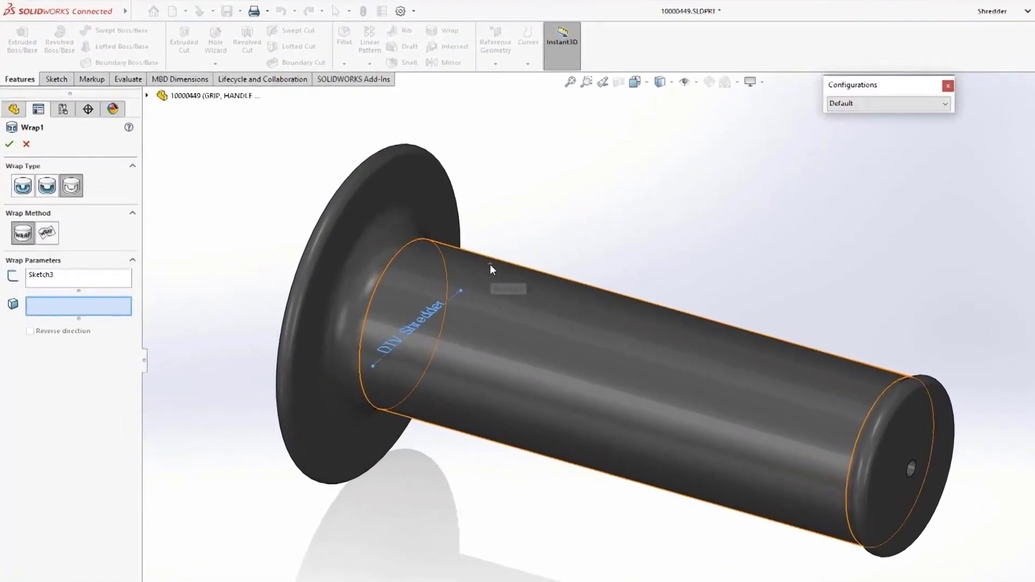
{"action": "left_click", "coordinate": [489, 264]}
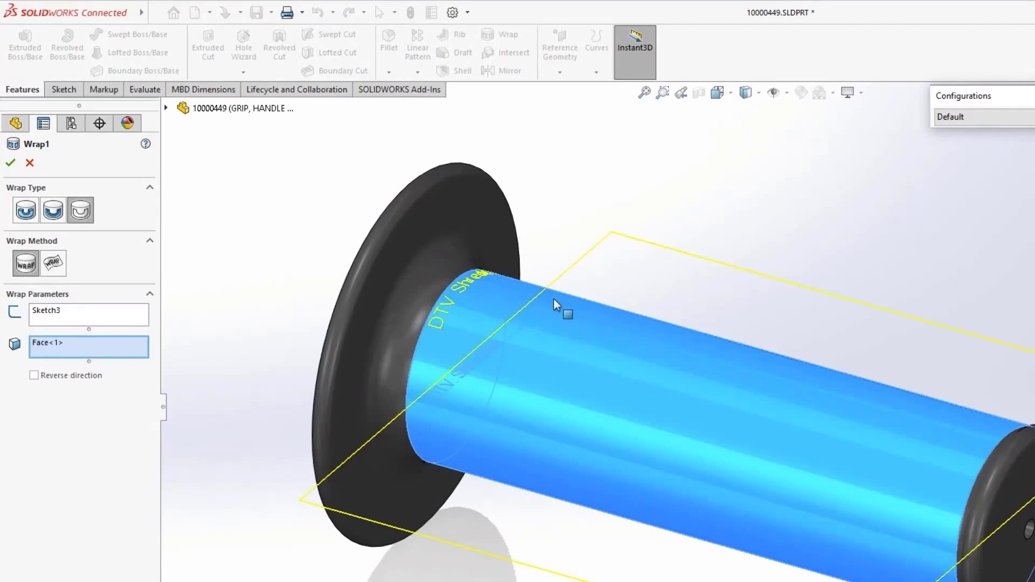
{"action": "key", "text": "Return"}
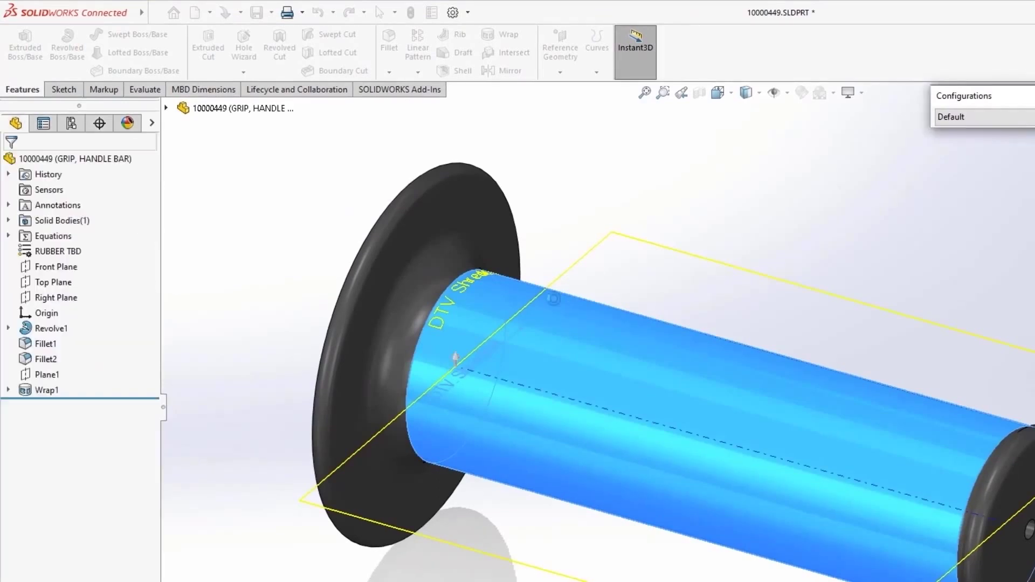
{"action": "middle_click_drag", "start_coordinate": [915, 268], "coordinate": [873, 329]}
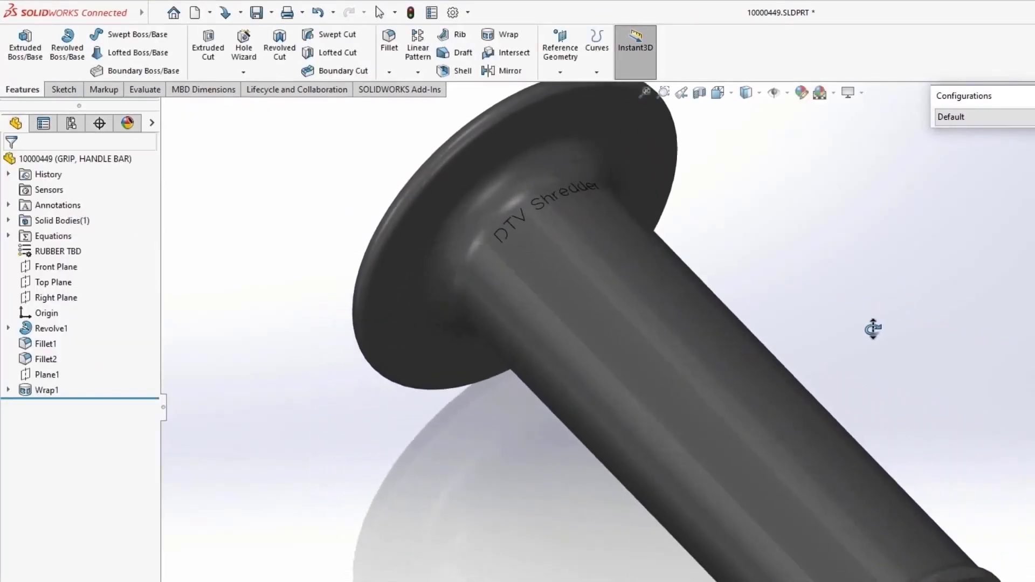
{"action": "right_click_drag", "start_coordinate": [873, 329], "coordinate": [950, 246]}
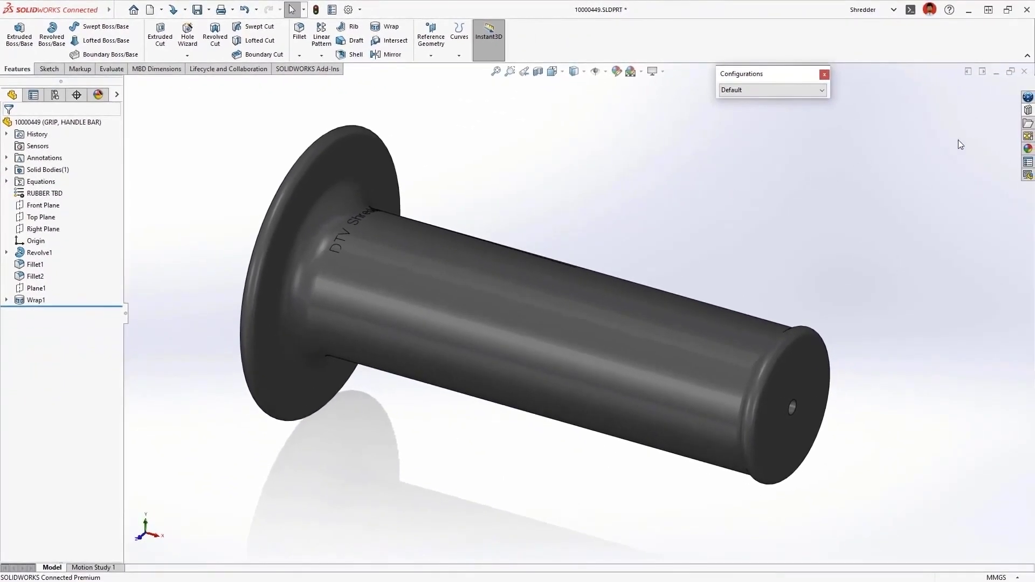
- Show the grip in the assembly as Default_defeature and view the whole scooter from the side
{"action": "scroll", "coordinate": [822, 89], "scroll_direction": "down", "scroll_amount": 1}
{"action": "left_click", "coordinate": [821, 89]}
{"action": "left_click", "coordinate": [811, 102]}
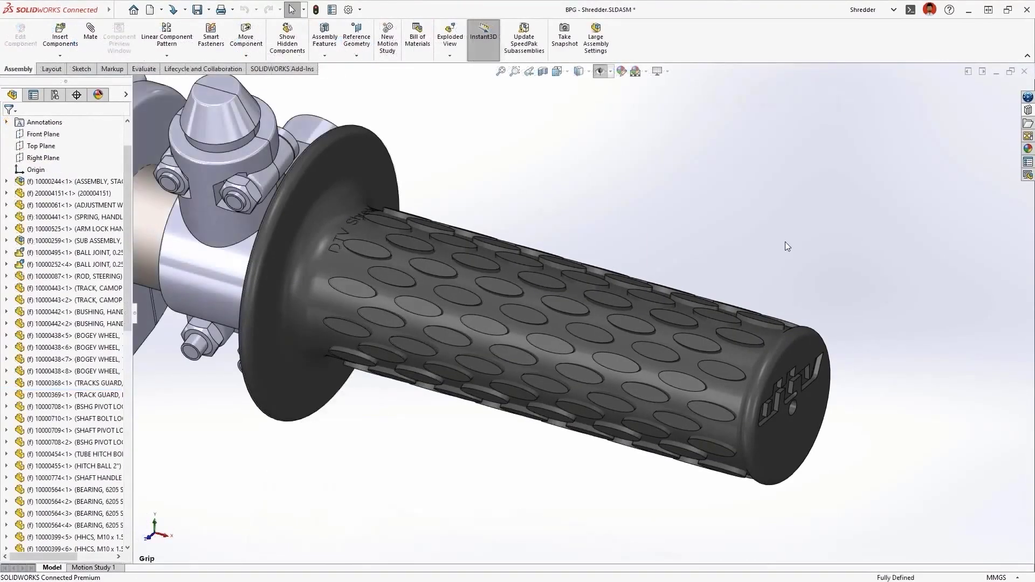
{"action": "left_click", "coordinate": [800, 351]}
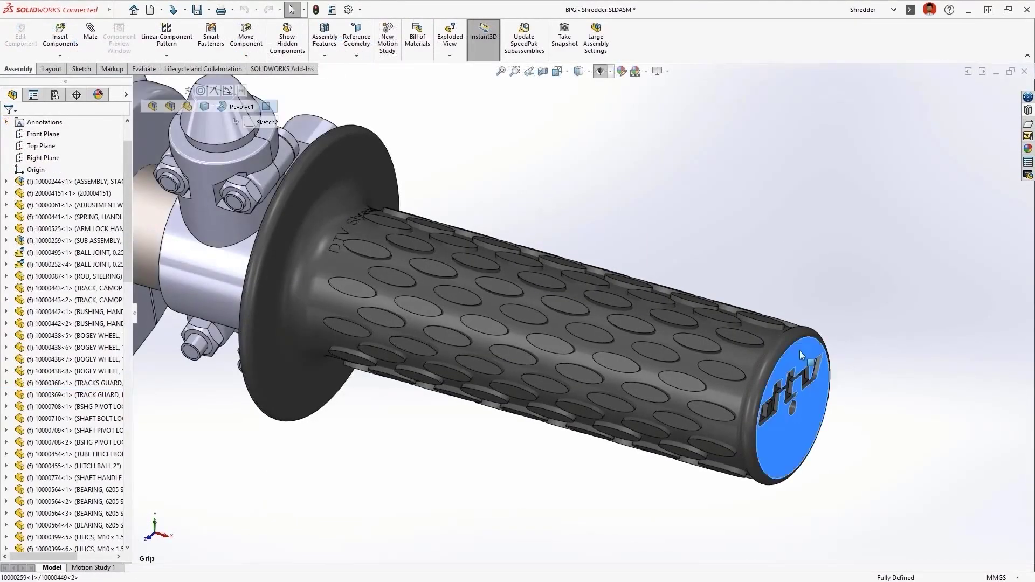
{"action": "left_click", "coordinate": [959, 263]}
{"action": "left_click", "coordinate": [950, 281]}
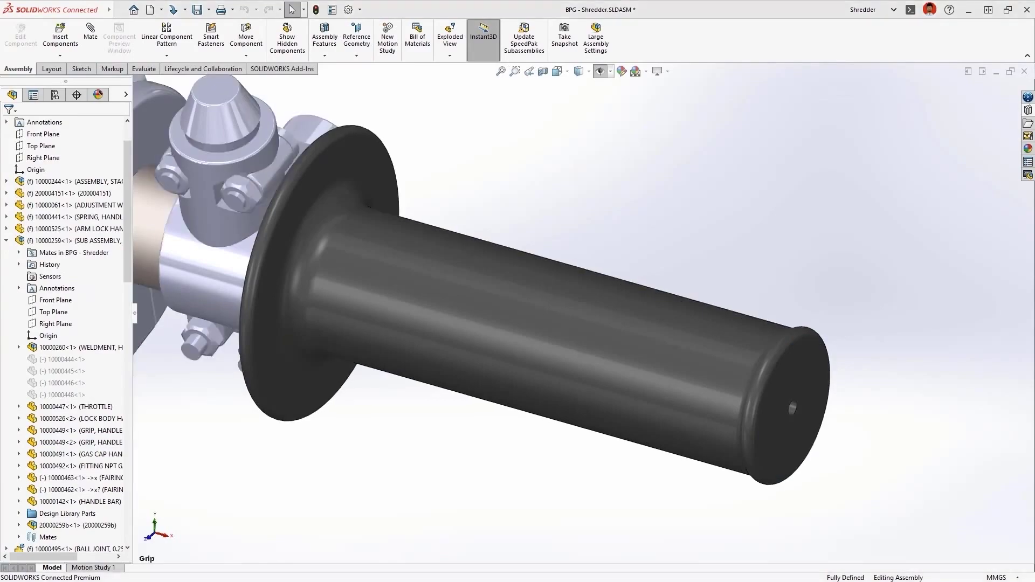
{"action": "key", "text": "f"}
{"action": "key", "text": "Left"}
{"action": "key", "text": "Left"}
{"action": "key", "text": "Left"}
{"action": "key", "text": "Left"}
{"action": "key", "text": "Left"}
{"action": "key", "text": "Left"}
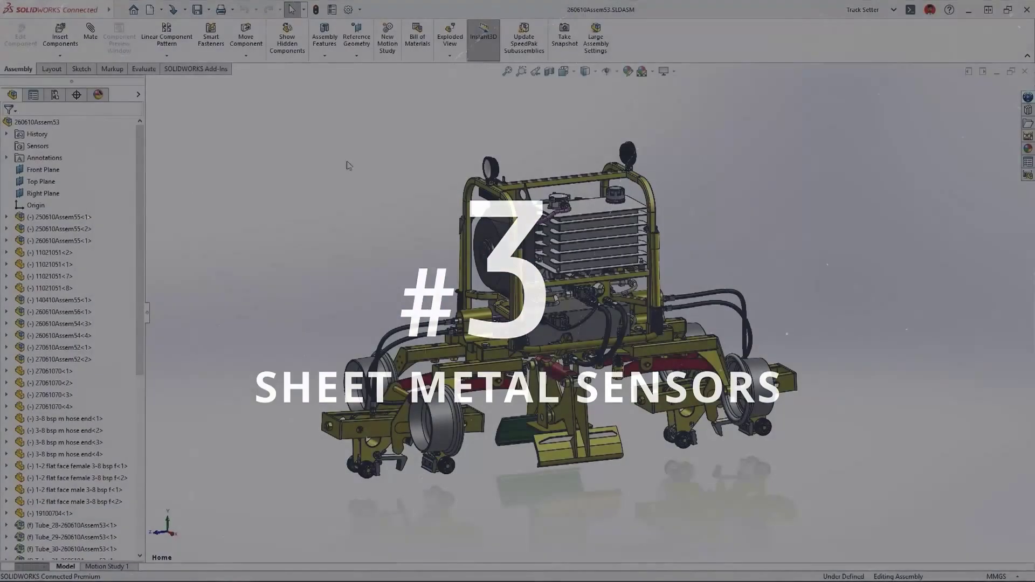
- Open the Hydraulic Hose Guard bracket as its own part from the assembly
{"action": "scroll", "coordinate": [516, 385], "scroll_direction": "up", "scroll_amount": 10}
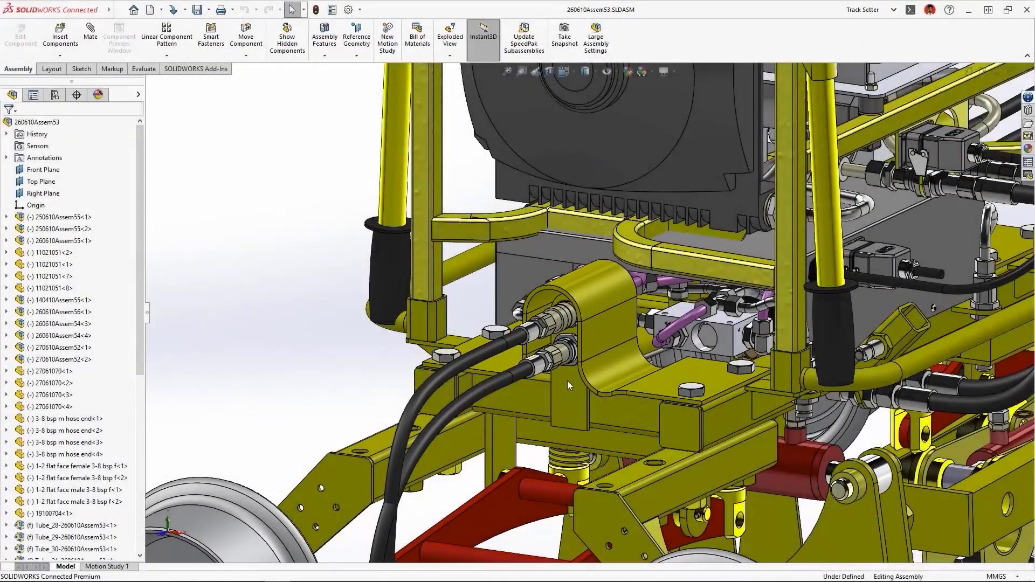
{"action": "left_click", "coordinate": [584, 350]}
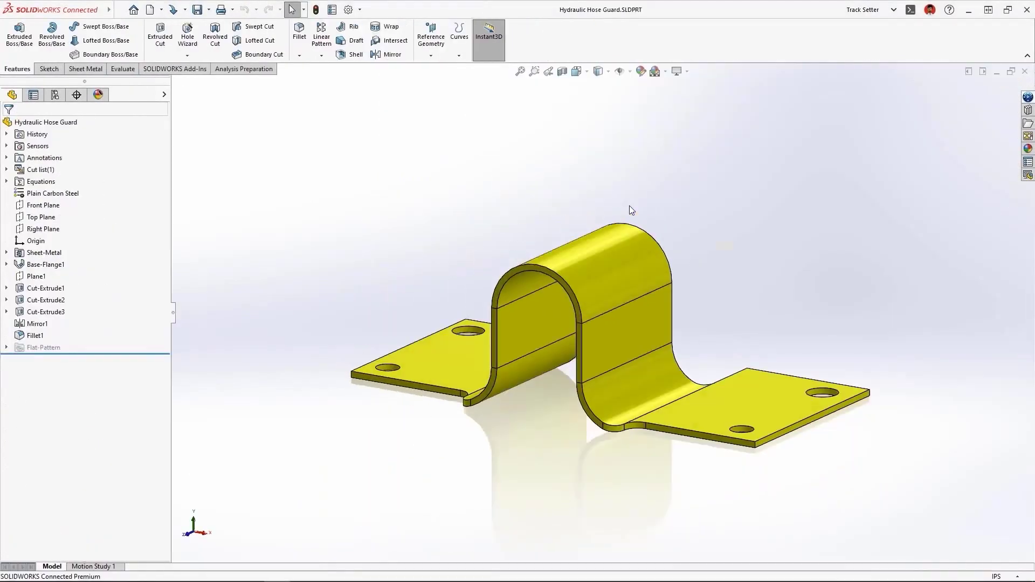
{"action": "left_click", "coordinate": [629, 205]}
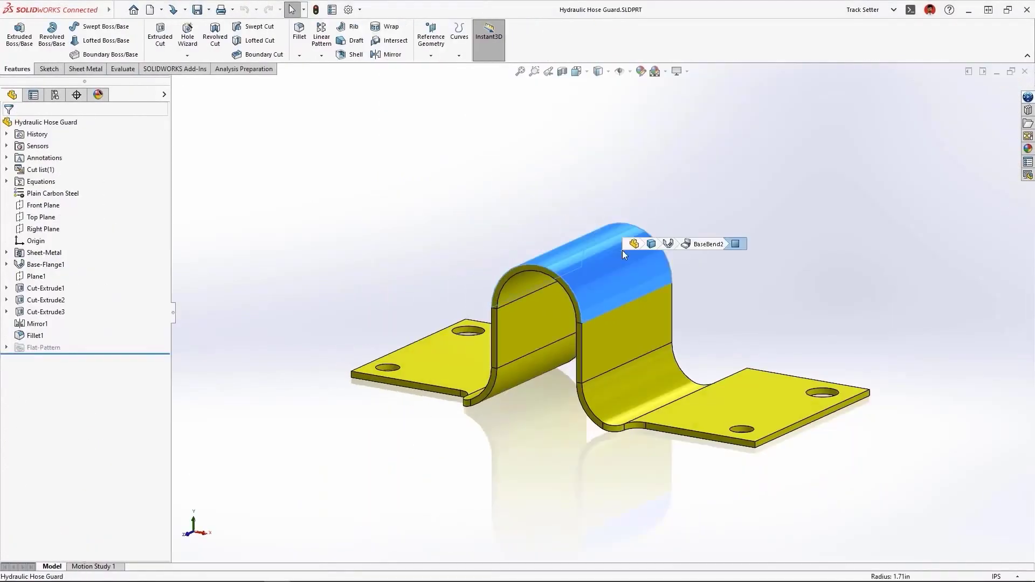
{"action": "left_click", "coordinate": [659, 244]}
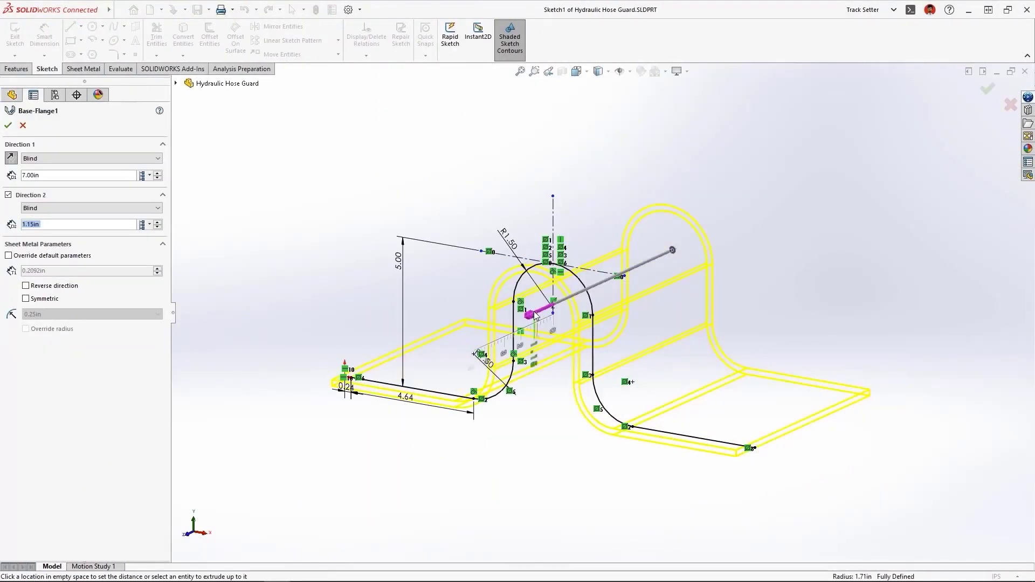
{"action": "key", "text": "Return"}
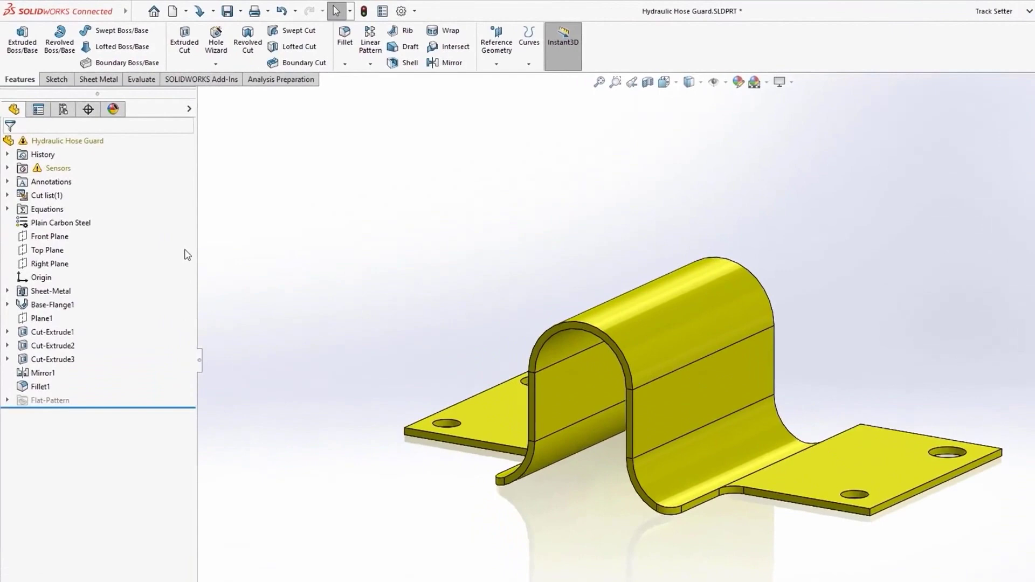
- Review the bounding box width sensor's properties and alert, keeping width monitored
{"action": "left_click", "coordinate": [7, 170]}
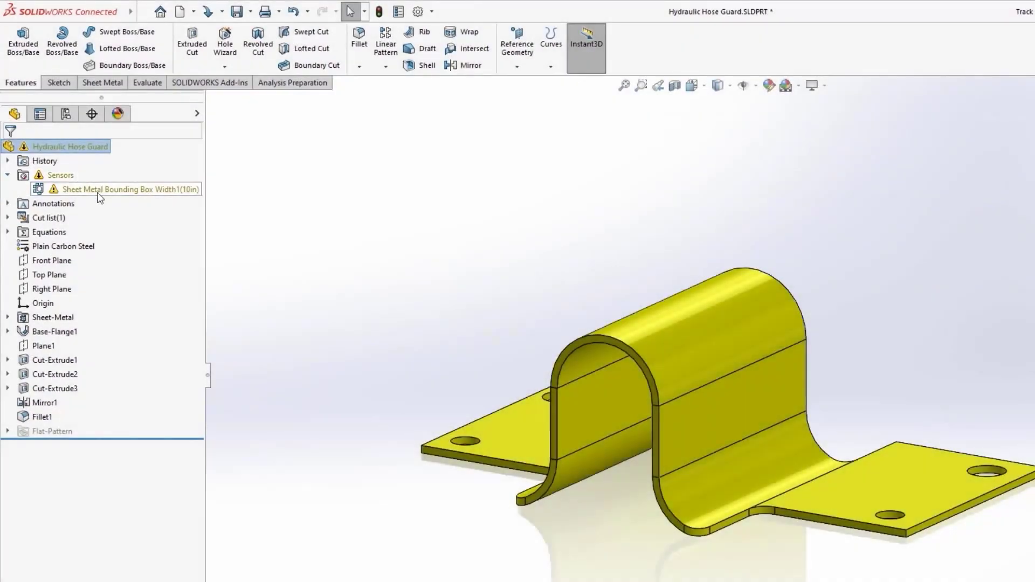
{"action": "right_click", "coordinate": [131, 189]}
{"action": "left_click", "coordinate": [184, 217]}
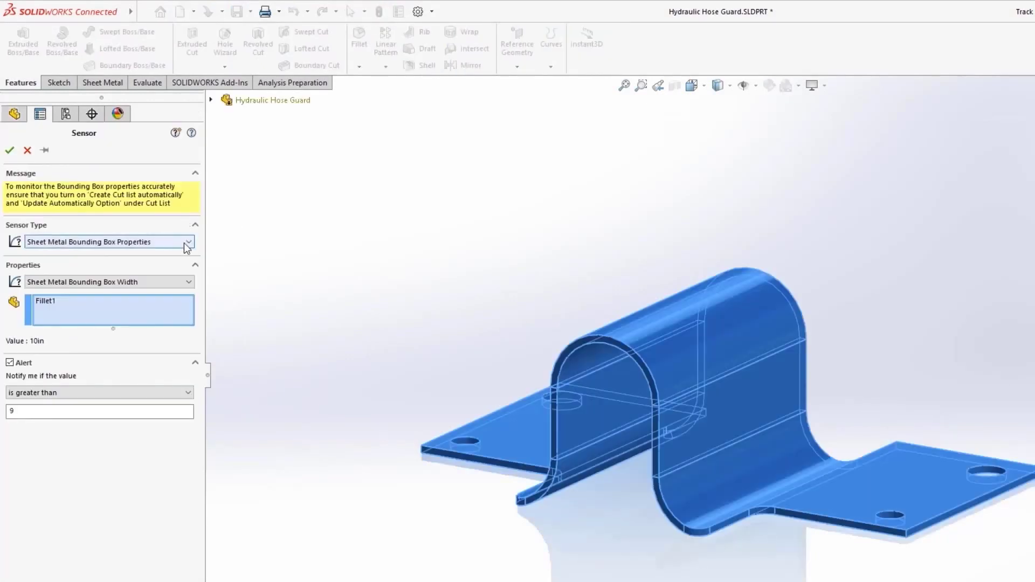
{"action": "left_click", "coordinate": [189, 281]}
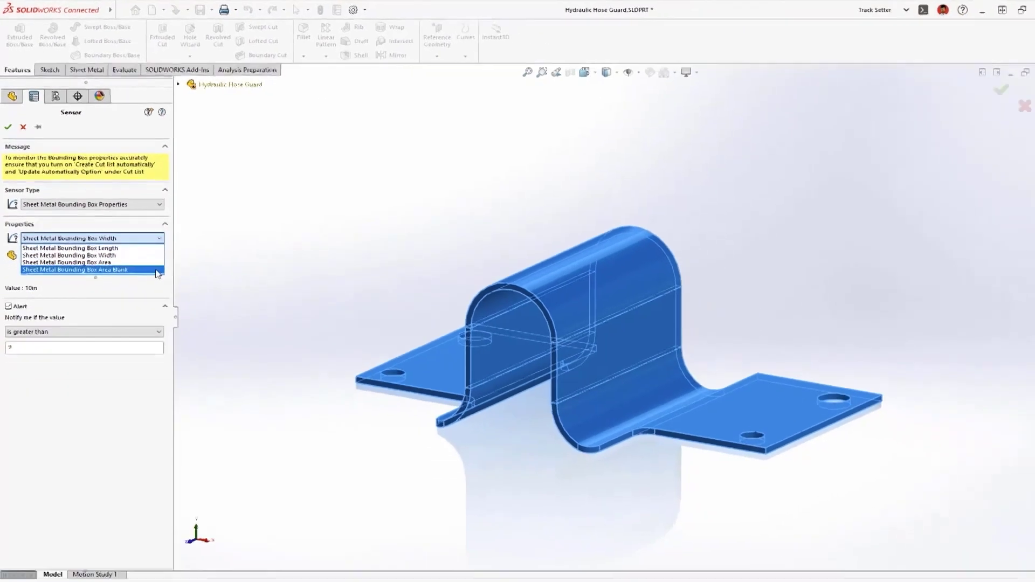
{"action": "left_click", "coordinate": [9, 149]}
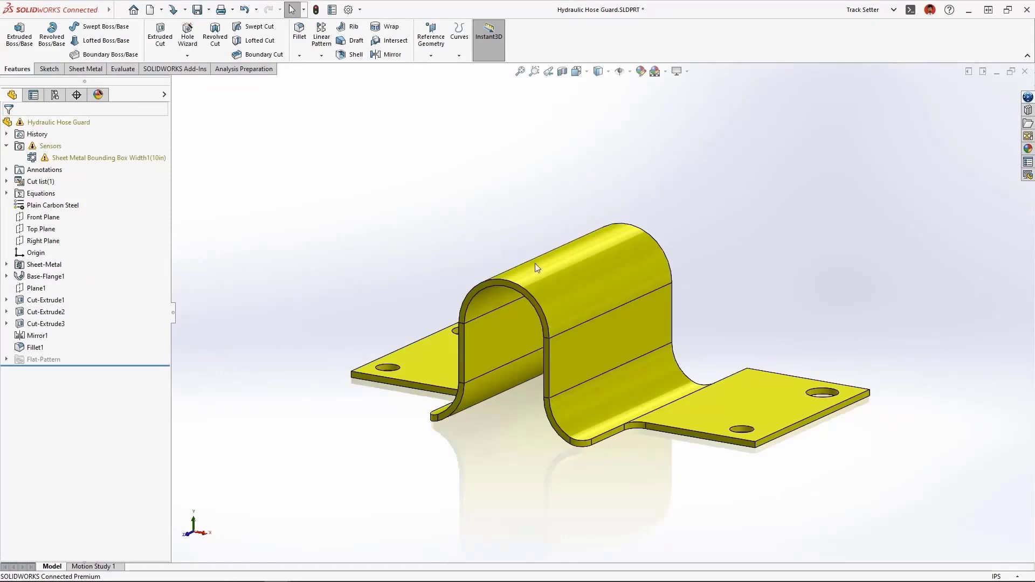
- Change Base-Flange1's Direction 2 depth and rebuild so the width sensor reads 9in
{"action": "left_click", "coordinate": [598, 277]}
{"action": "left_click", "coordinate": [643, 273]}
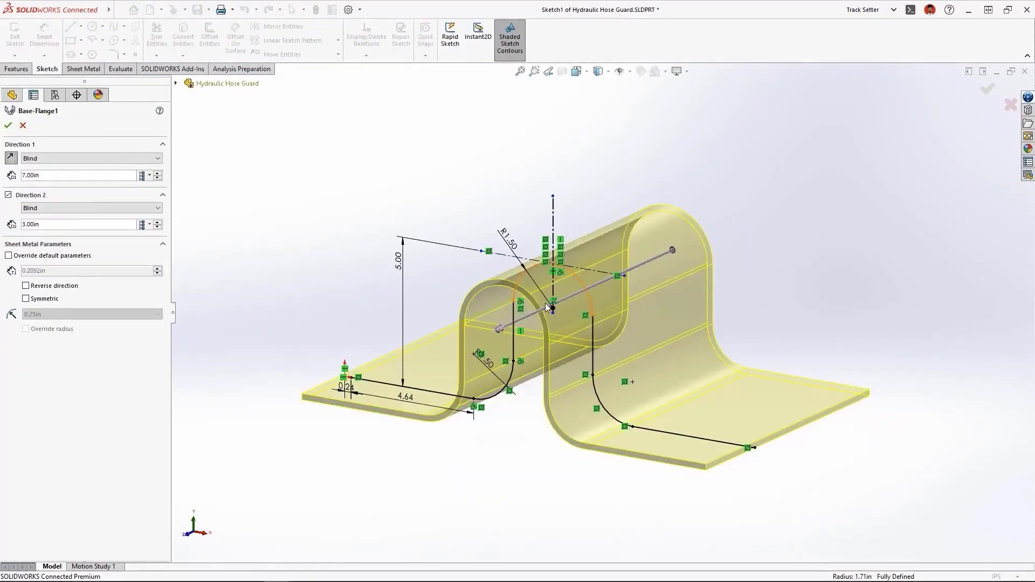
{"action": "key", "text": "Return"}
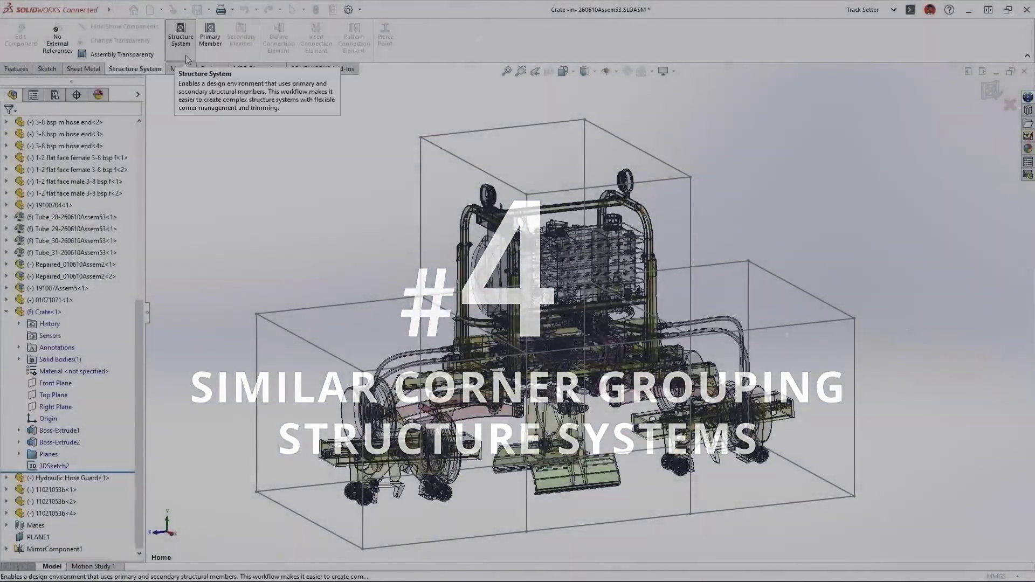
- Create the crate's structure system with primary frame members and secondary cross members
{"action": "left_click", "coordinate": [181, 36]}
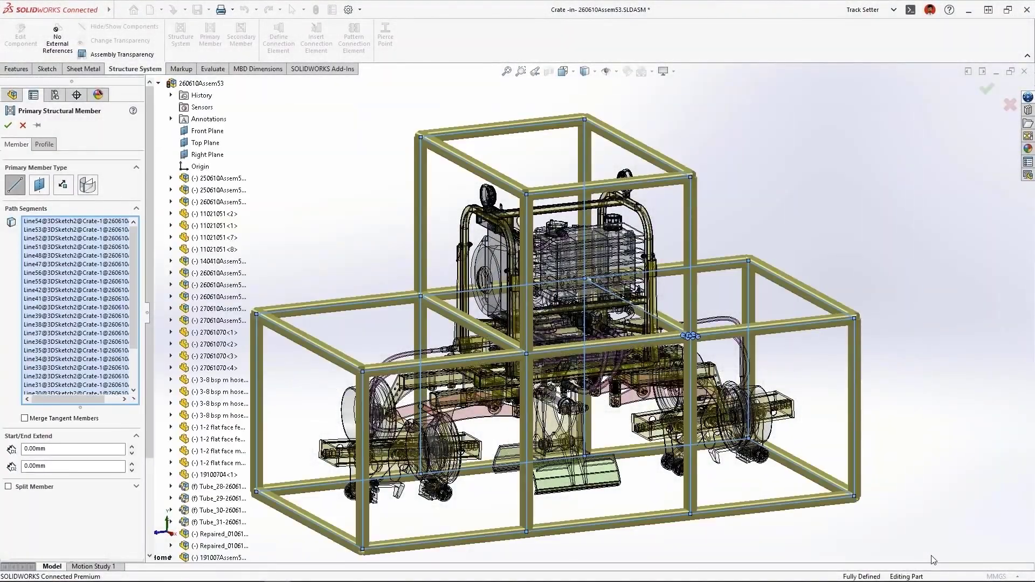
{"action": "key", "text": "Return"}
{"action": "left_click", "coordinate": [241, 36]}
{"action": "left_click", "coordinate": [363, 432]}
{"action": "left_click", "coordinate": [526, 431]}
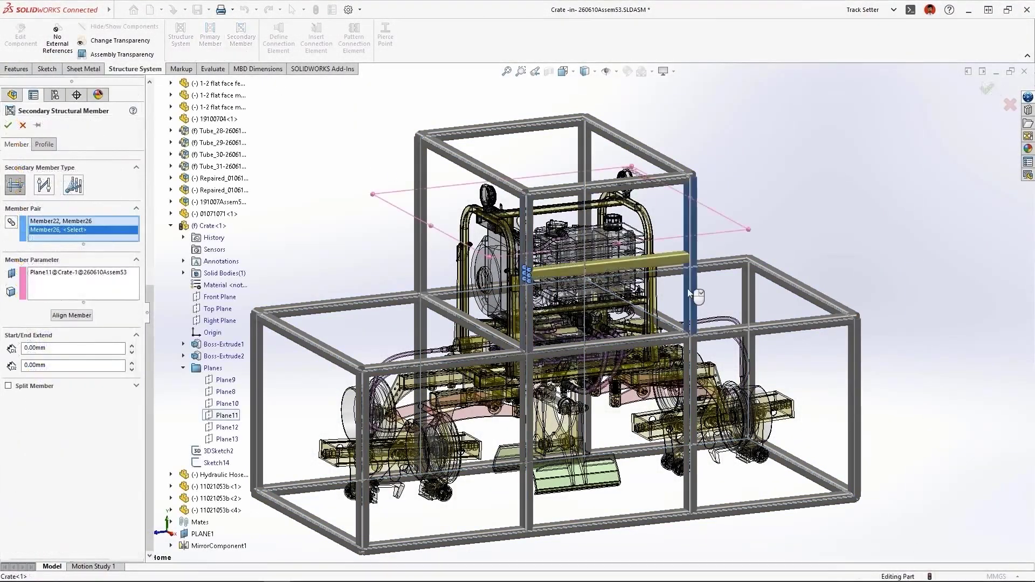
{"action": "left_click", "coordinate": [227, 427]}
{"action": "left_click", "coordinate": [987, 88]}
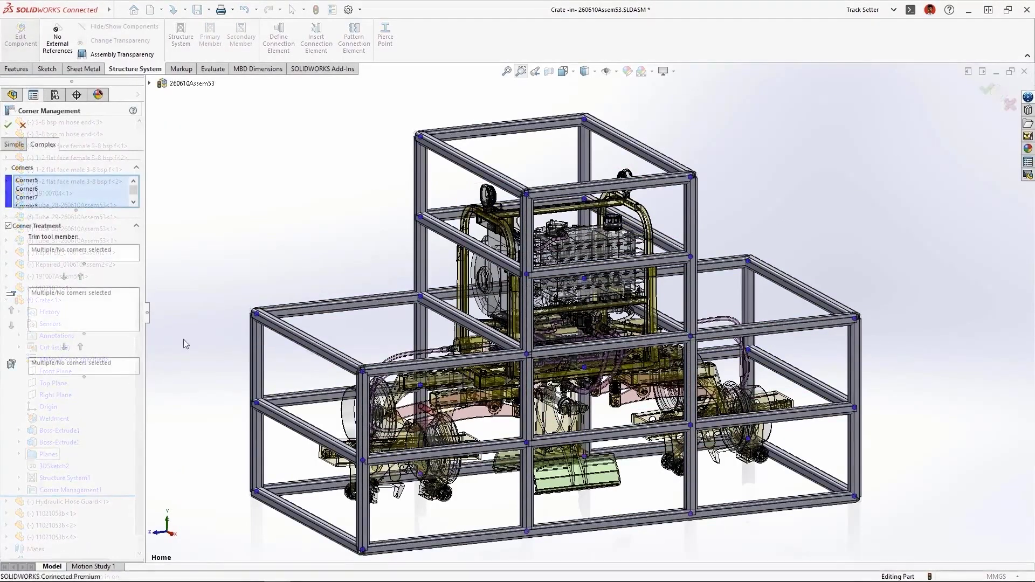
- Group similar corners into Corner Group1 and change Member16's trim at the corner
{"action": "left_click", "coordinate": [363, 371]}
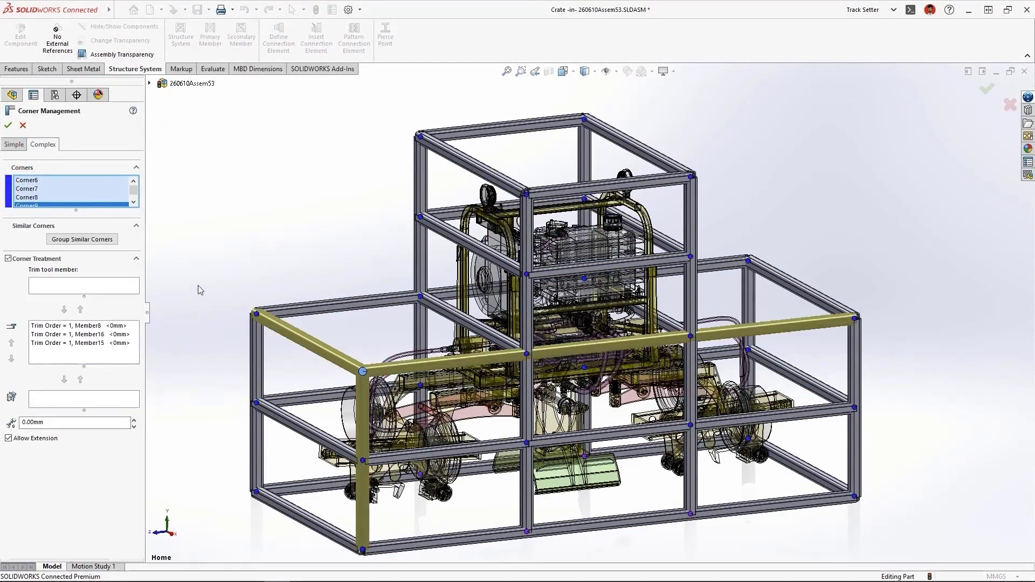
{"action": "left_click", "coordinate": [99, 244]}
{"action": "left_click_drag", "start_coordinate": [85, 271], "coordinate": [84, 368]}
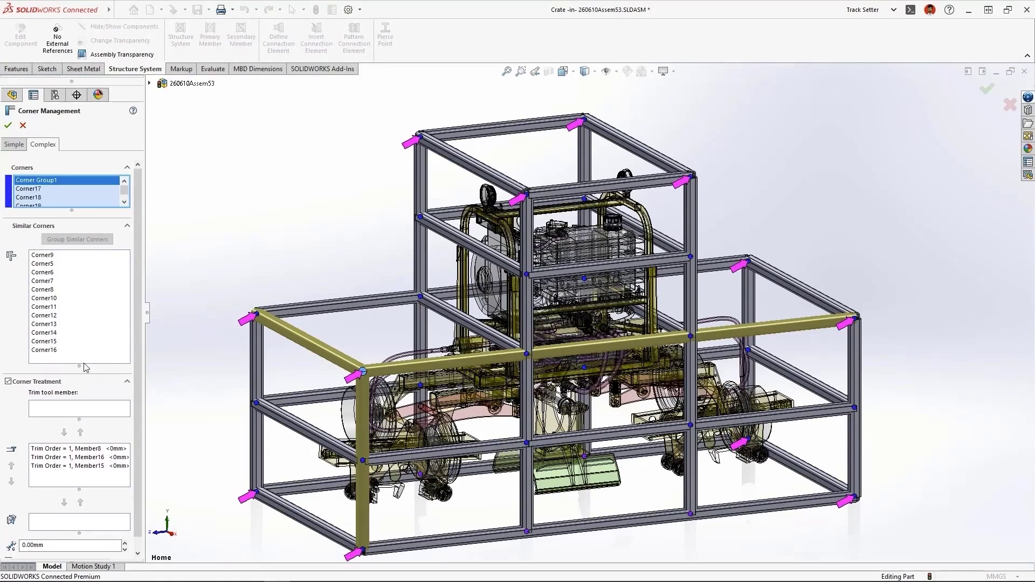
{"action": "right_click", "coordinate": [52, 256]}
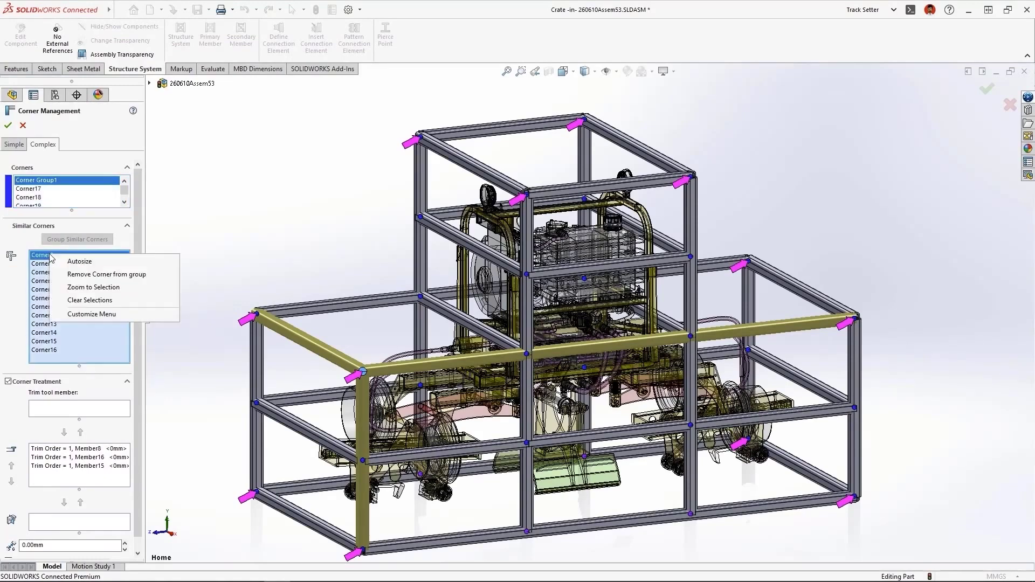
{"action": "left_click", "coordinate": [146, 287]}
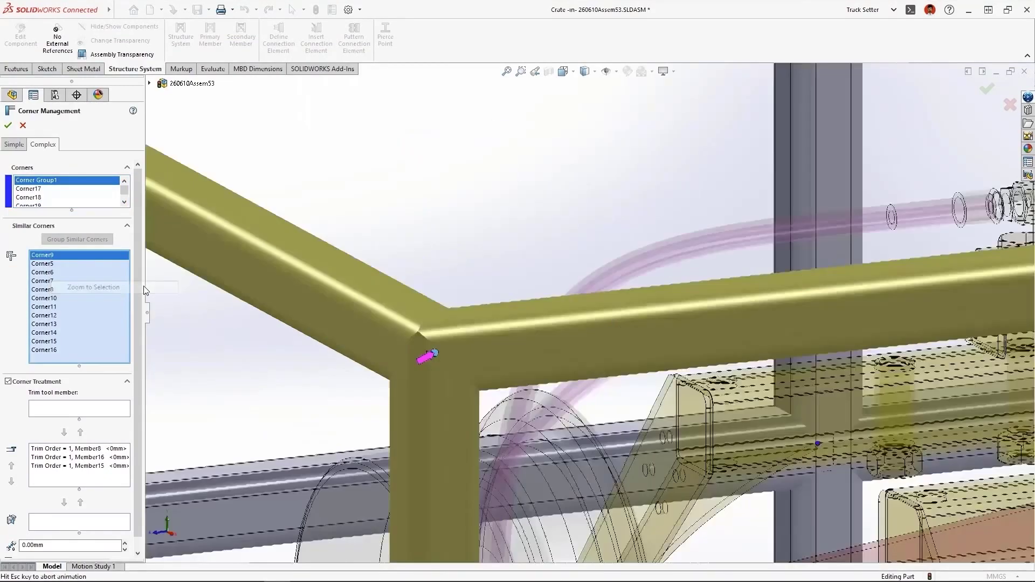
{"action": "left_click", "coordinate": [79, 458]}
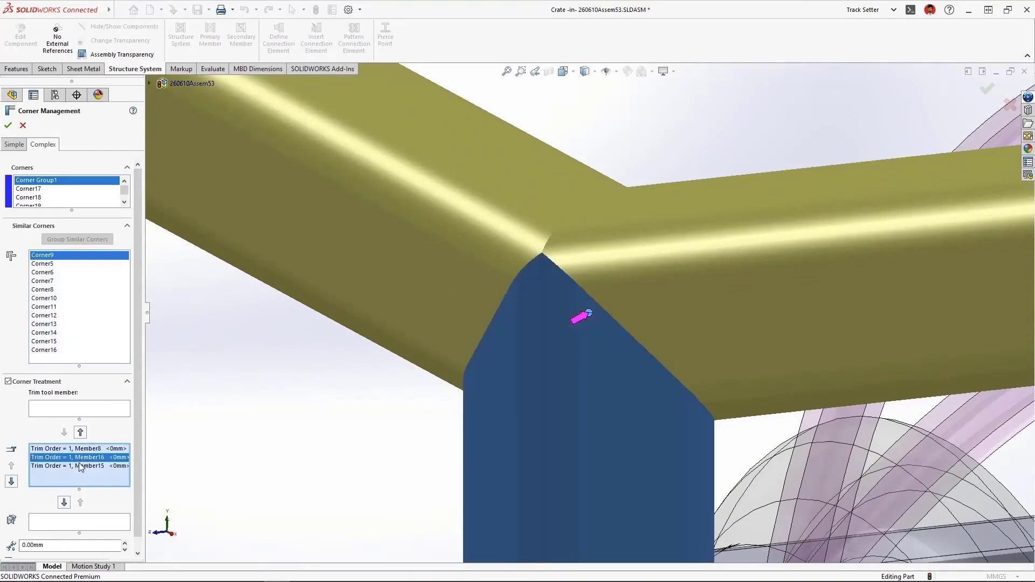
{"action": "left_click", "coordinate": [64, 502]}
{"action": "key", "text": "Return"}
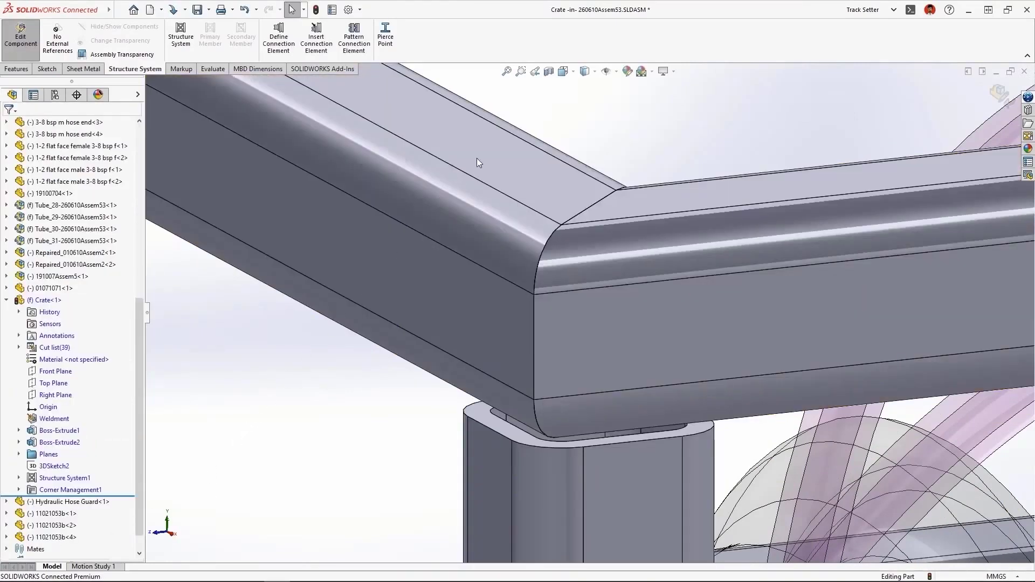
- Add a gusset plate connection element at a top crate corner, referencing the horizontal member
{"action": "key", "text": "f"}
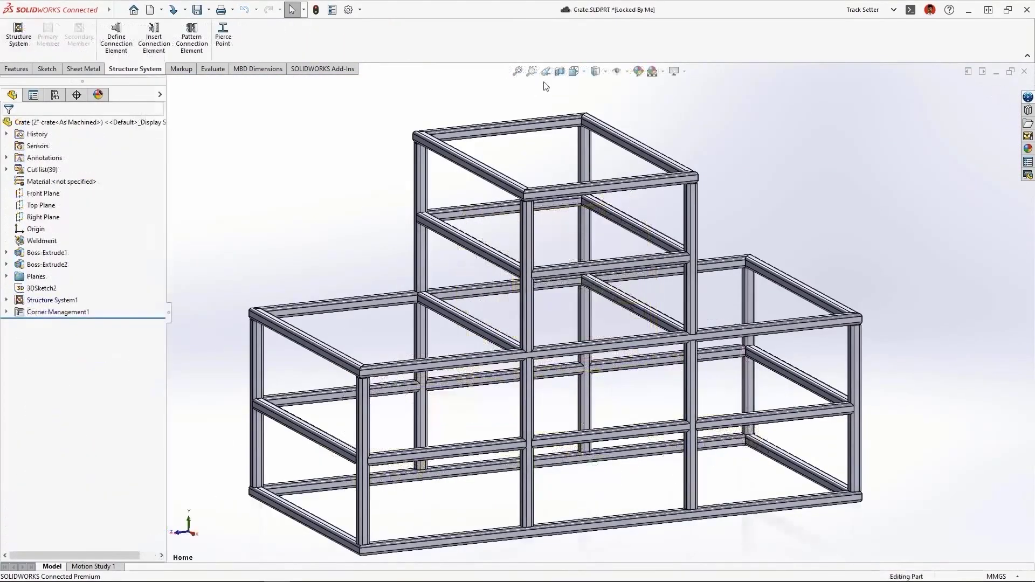
{"action": "right_click_drag", "start_coordinate": [791, 154], "coordinate": [787, 124]}
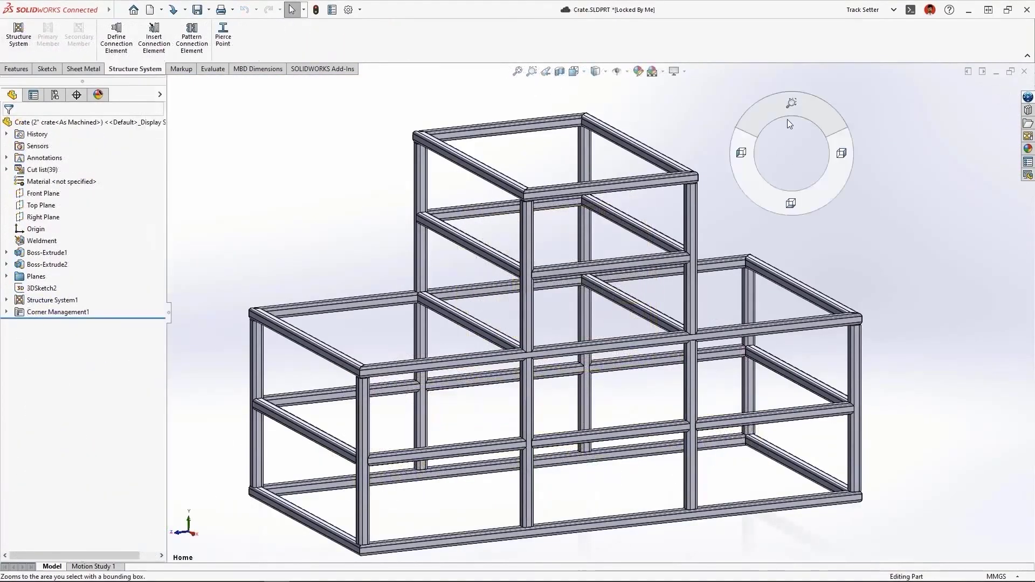
{"action": "left_click_drag", "start_coordinate": [666, 100], "coordinate": [363, 116]}
{"action": "left_click", "coordinate": [153, 37]}
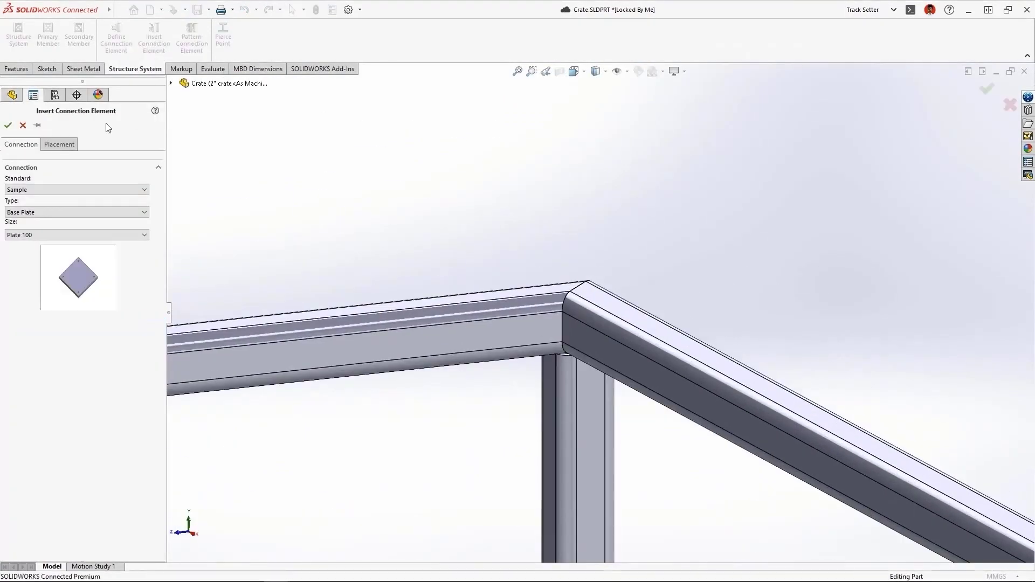
{"action": "left_click", "coordinate": [75, 212]}
{"action": "left_click", "coordinate": [67, 231]}
{"action": "left_click", "coordinate": [76, 234]}
{"action": "left_click", "coordinate": [62, 253]}
{"action": "left_click", "coordinate": [59, 144]}
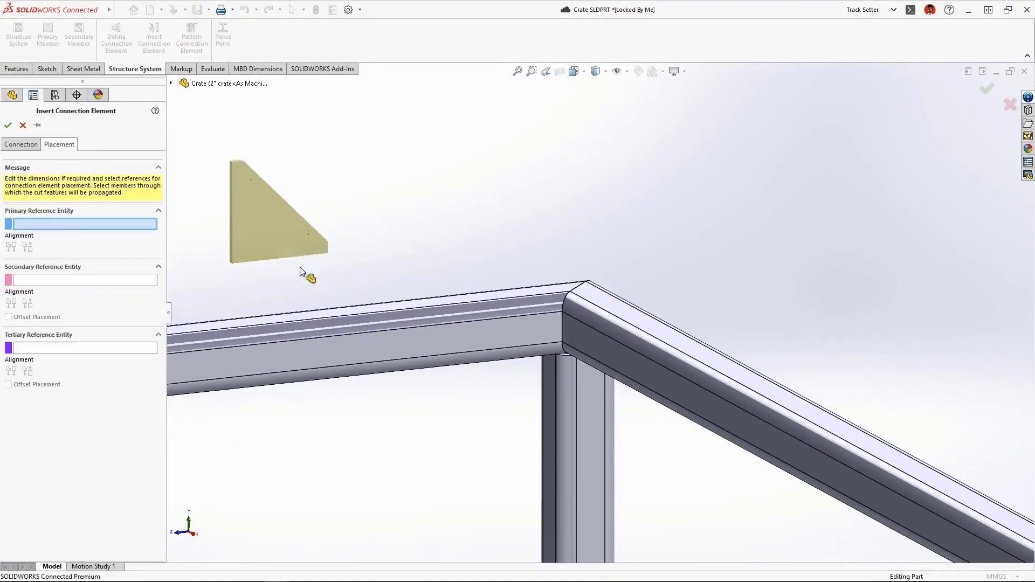
{"action": "left_click", "coordinate": [530, 335]}
{"action": "key", "text": "Return"}
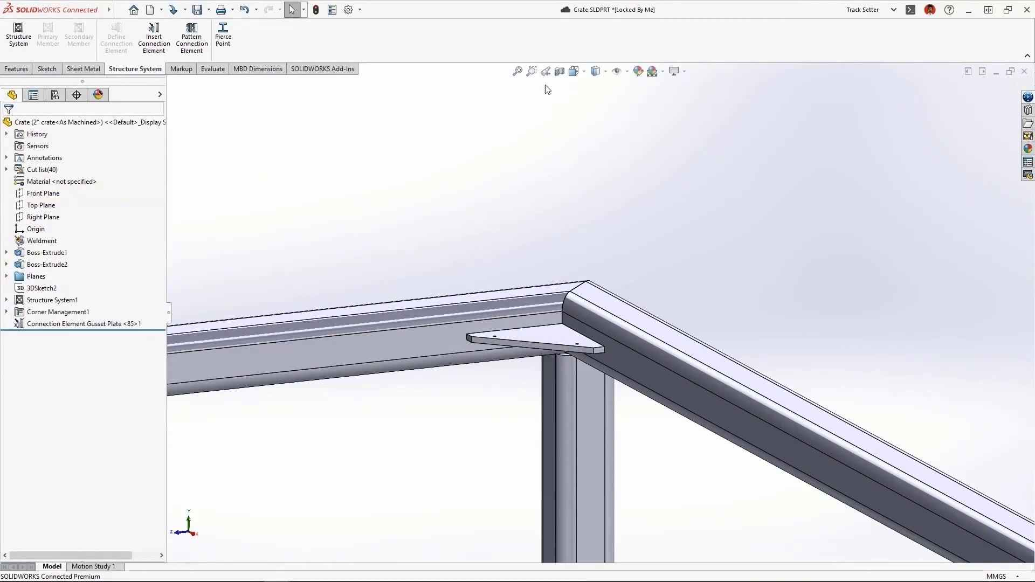
{"action": "left_click", "coordinate": [545, 71]}
- Pattern the gusset plate connection element to the crate's similar corners
{"action": "left_click", "coordinate": [193, 38]}
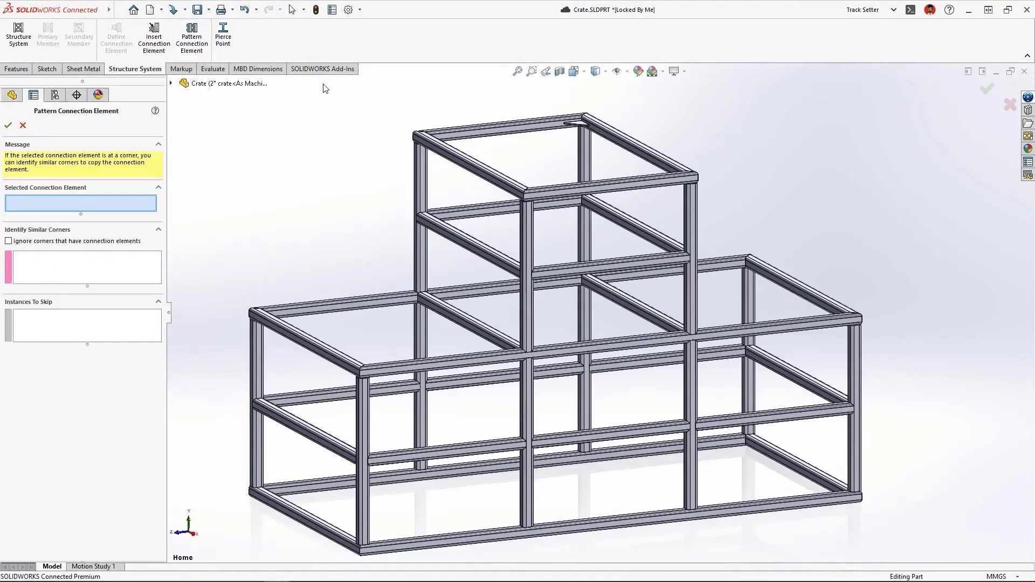
{"action": "left_click", "coordinate": [577, 125]}
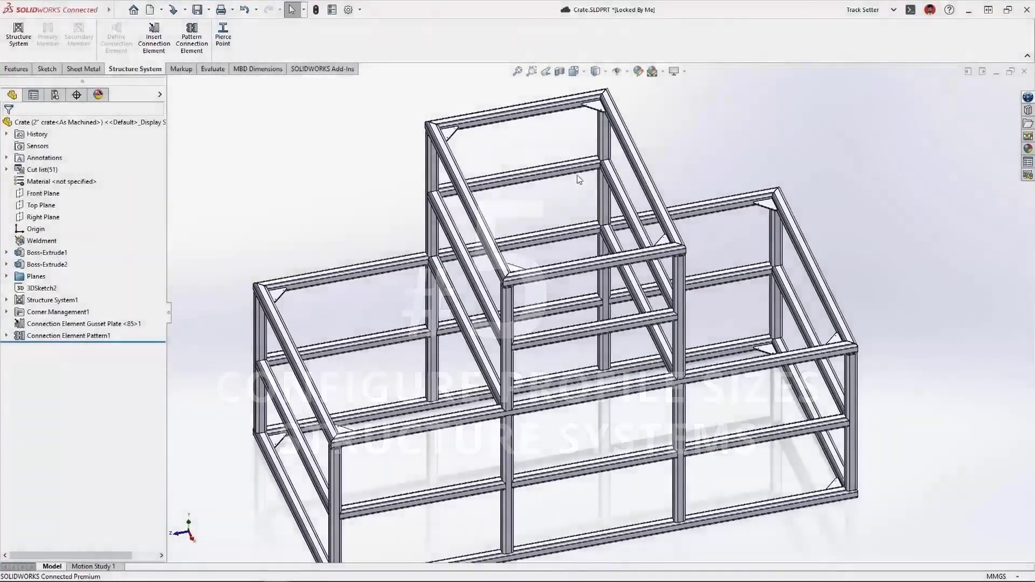
- Set the square tube members to 3 x 3 x 0.25 for the 3-inch configuration, then return to the assembly
{"action": "key", "text": "Home"}
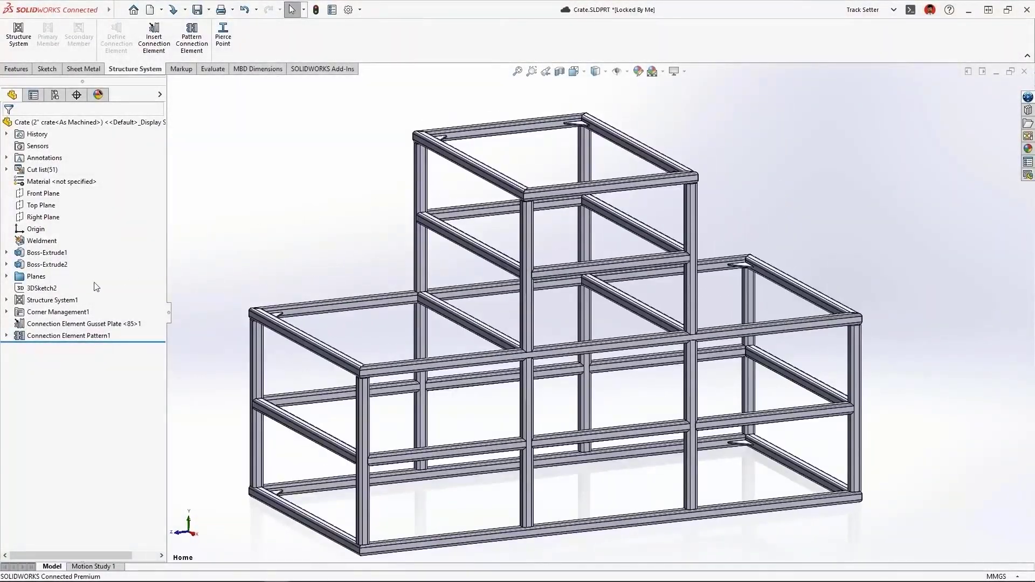
{"action": "left_click", "coordinate": [6, 300]}
{"action": "right_click", "coordinate": [56, 323]}
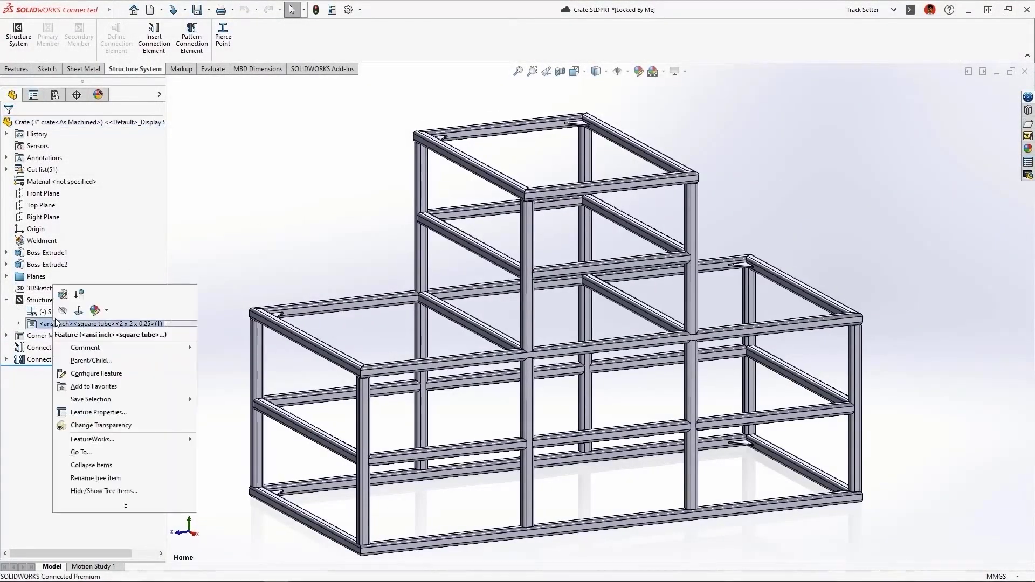
{"action": "left_click", "coordinate": [62, 294]}
{"action": "left_click", "coordinate": [45, 144]}
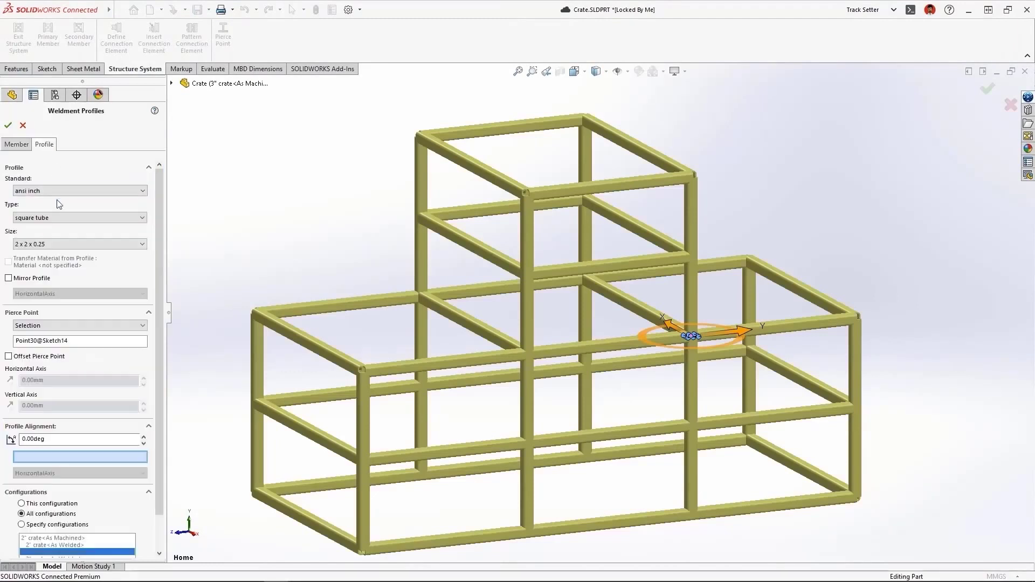
{"action": "left_click", "coordinate": [64, 244]}
{"action": "left_click", "coordinate": [67, 263]}
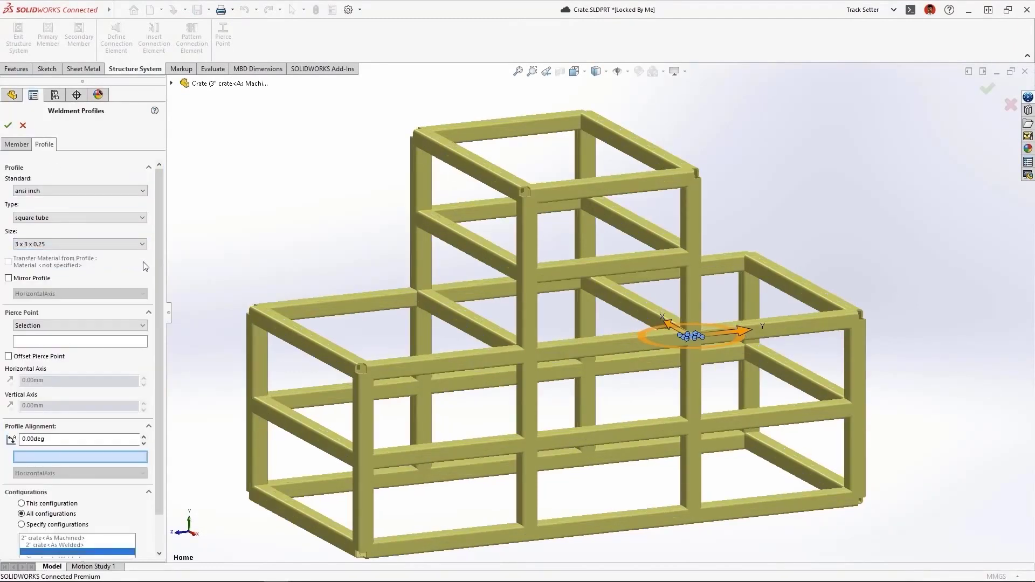
{"action": "left_click_drag", "start_coordinate": [157, 264], "coordinate": [162, 306]}
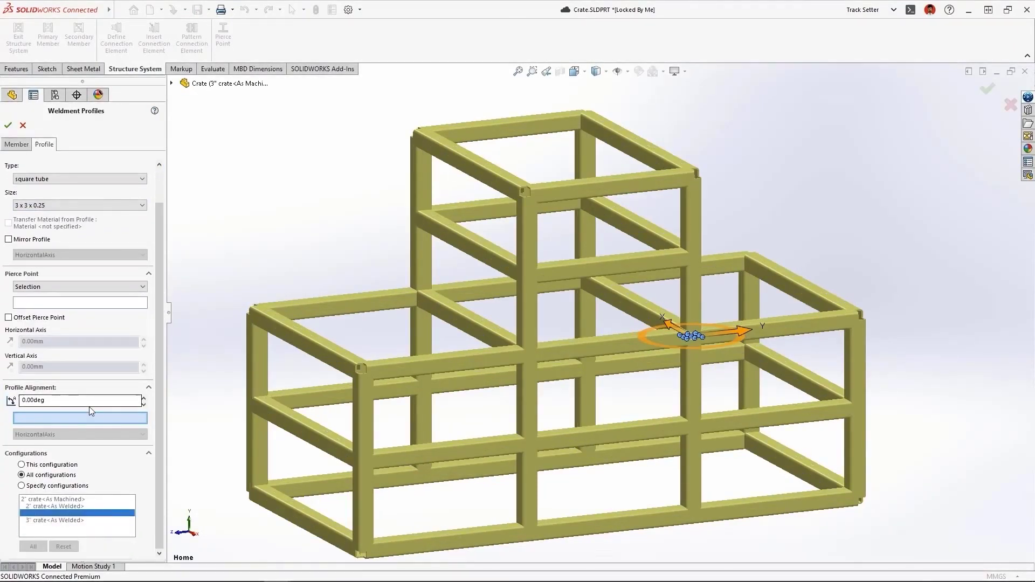
{"action": "left_click", "coordinate": [21, 485]}
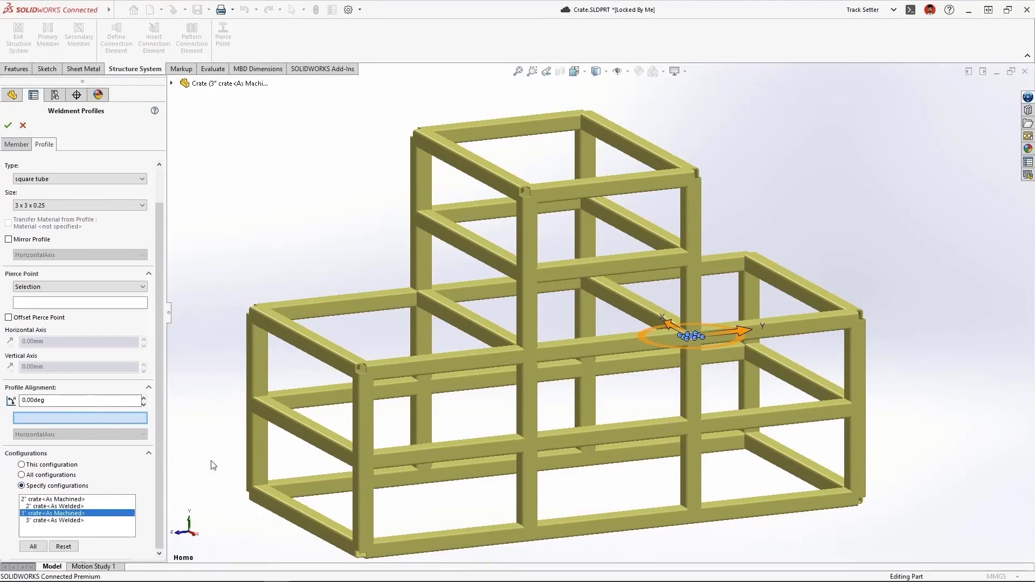
{"action": "key", "text": "Return"}
{"action": "left_click", "coordinate": [24, 53]}
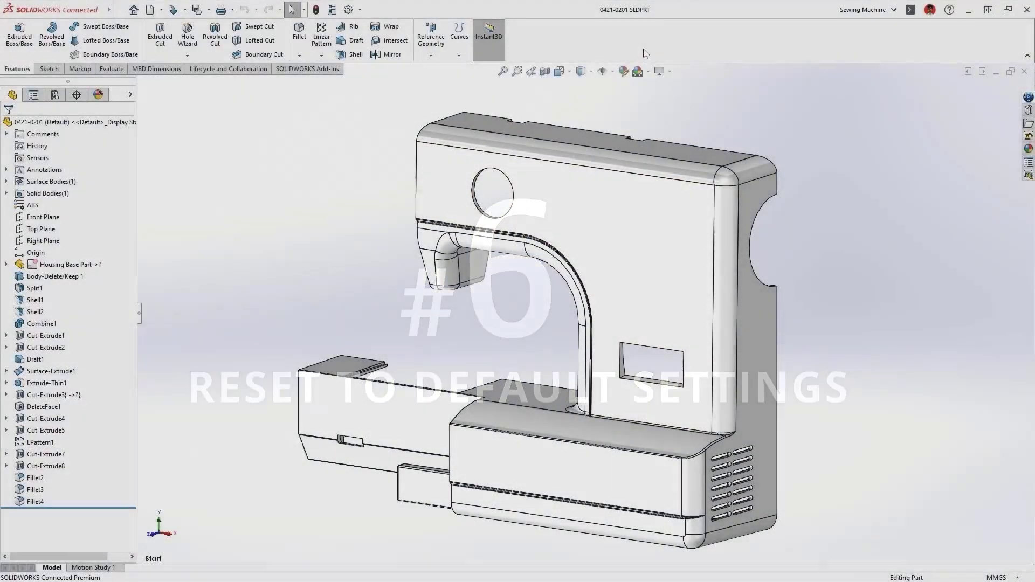
- Show the Macro, Selection Filter, Sketch, Standard Views and View toolbars, then open Customize
{"action": "right_click", "coordinate": [649, 48]}
{"action": "mouse_move", "coordinate": [710, 90]}
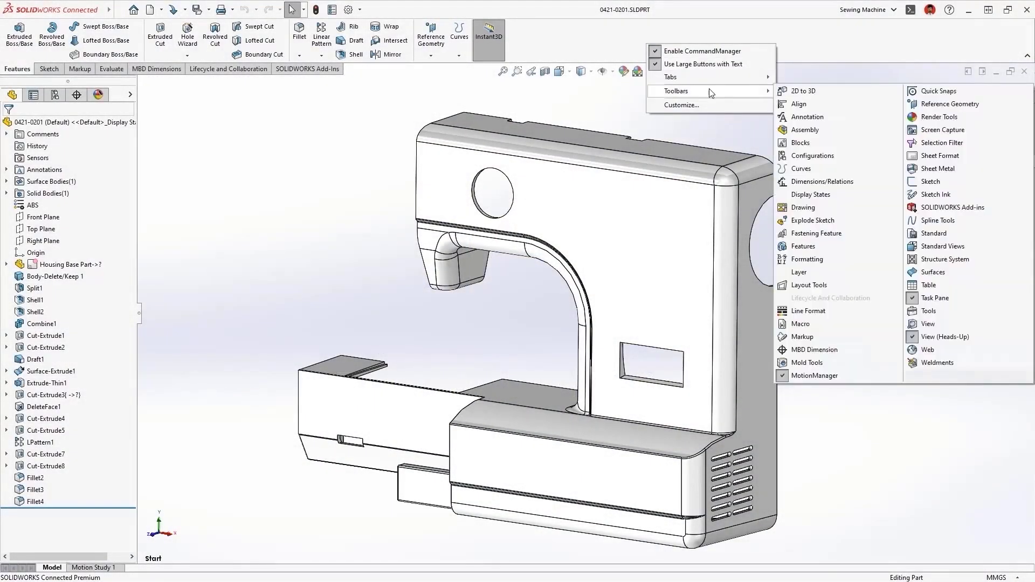
{"action": "left_click", "coordinate": [842, 325]}
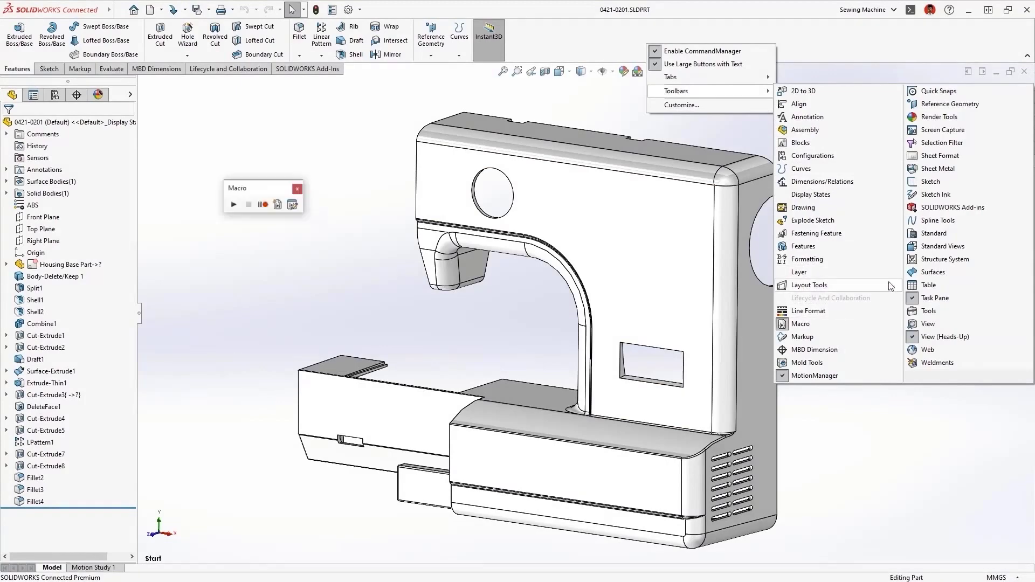
{"action": "left_click", "coordinate": [944, 143]}
{"action": "left_click", "coordinate": [952, 183]}
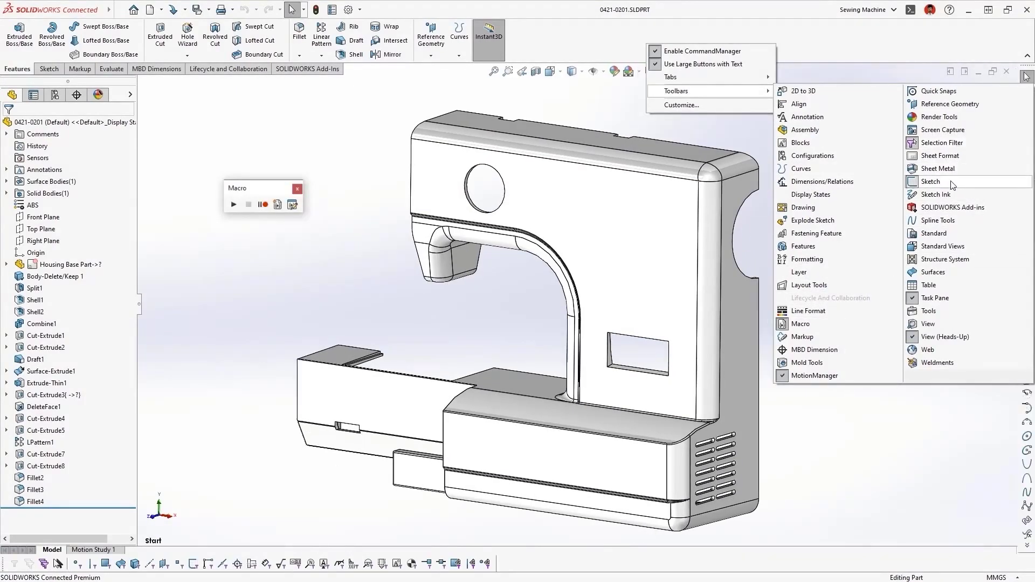
{"action": "left_click", "coordinate": [949, 247]}
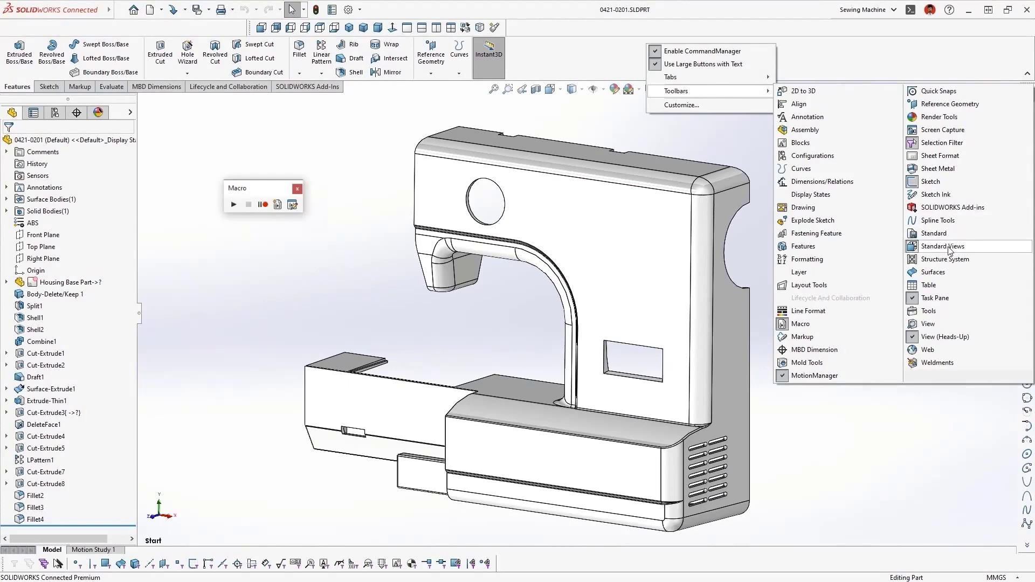
{"action": "left_click", "coordinate": [947, 324]}
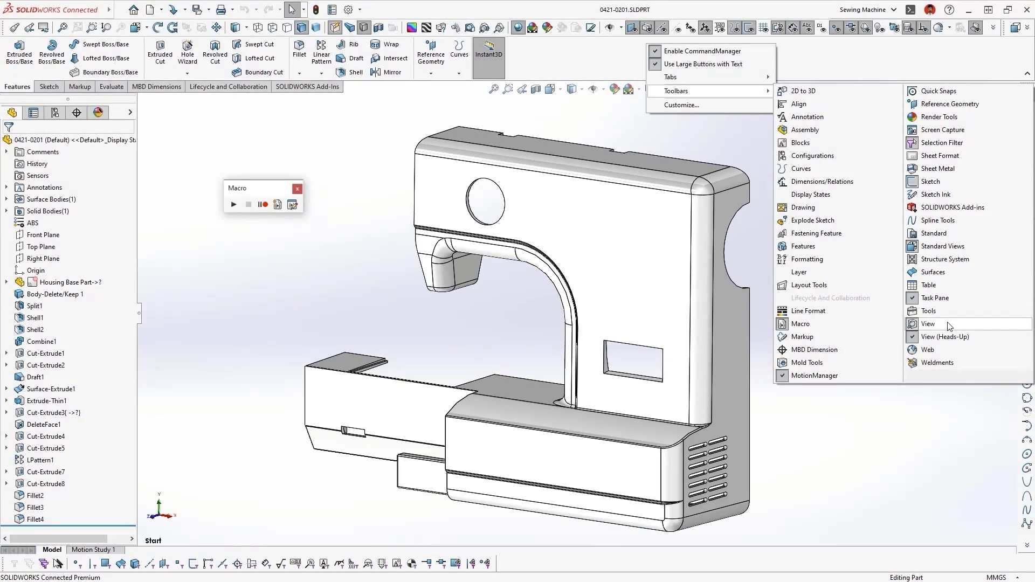
{"action": "left_click", "coordinate": [695, 105]}
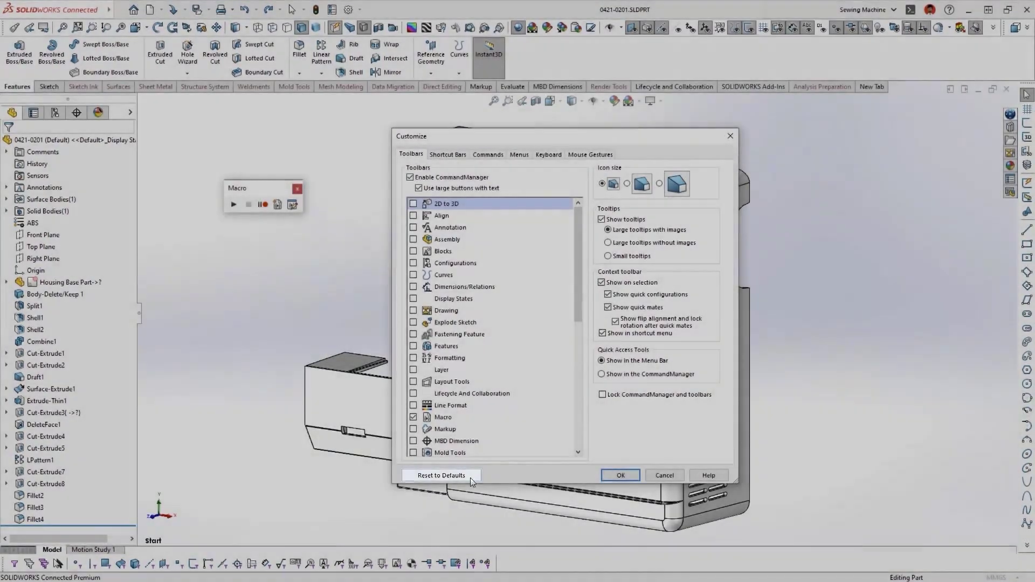
- Reset the toolbars to factory defaults from the Customize dialog
{"action": "left_click", "coordinate": [470, 478]}
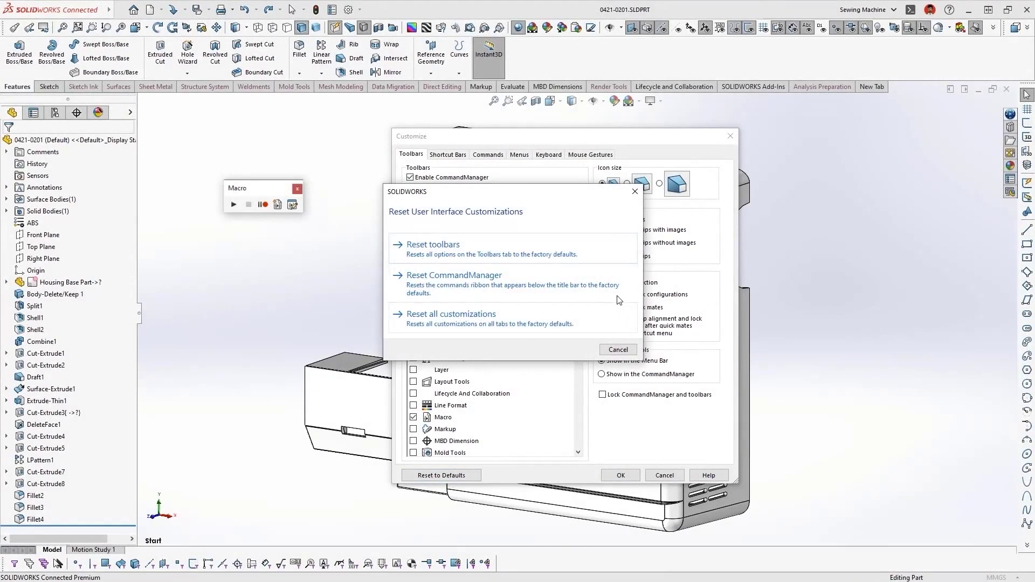
{"action": "left_click", "coordinate": [616, 253]}
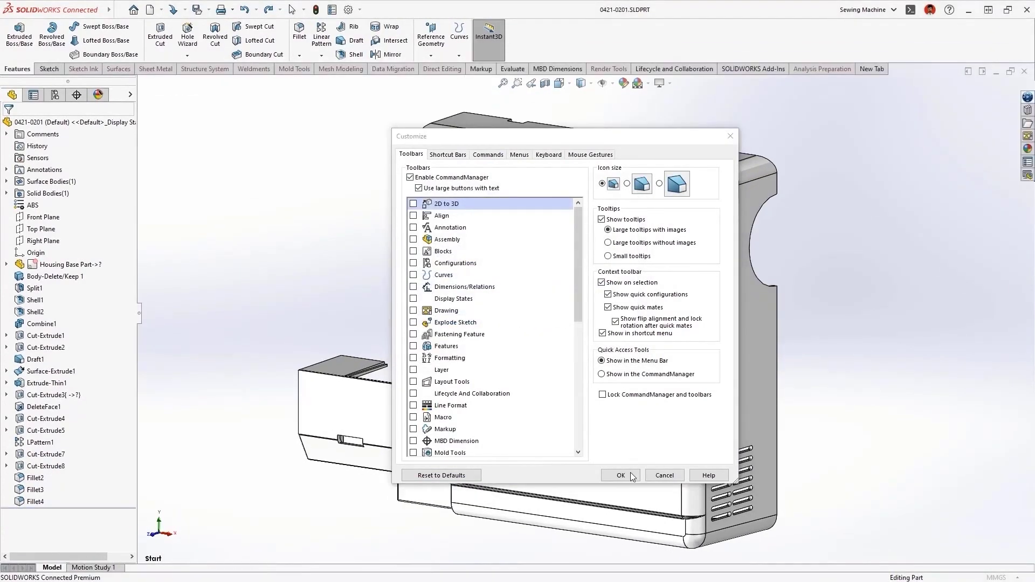
- Launch the Save/Restore Settings wizard from the start screen's Options menu
{"action": "left_click", "coordinate": [393, 9]}
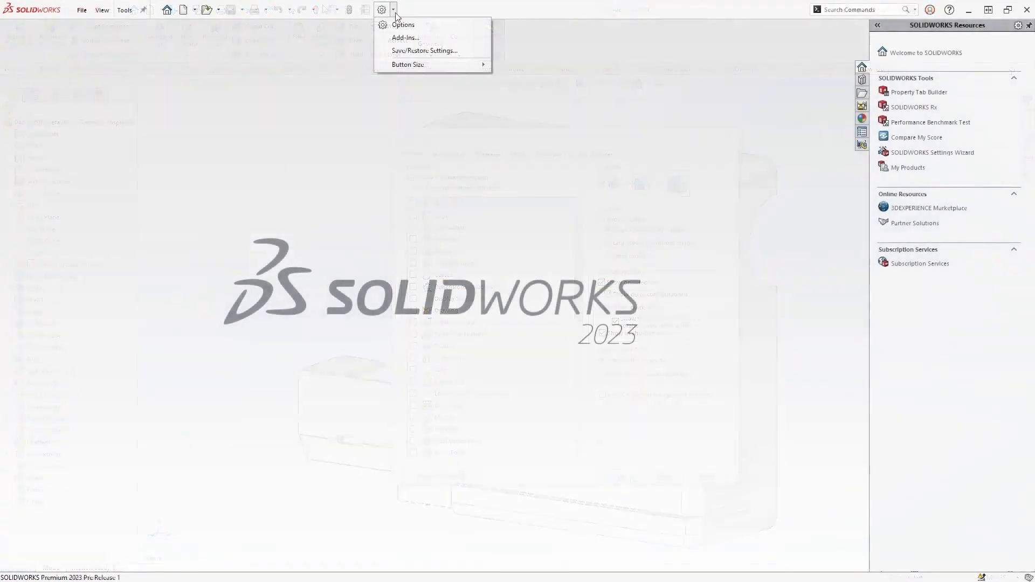
{"action": "left_click", "coordinate": [476, 54]}
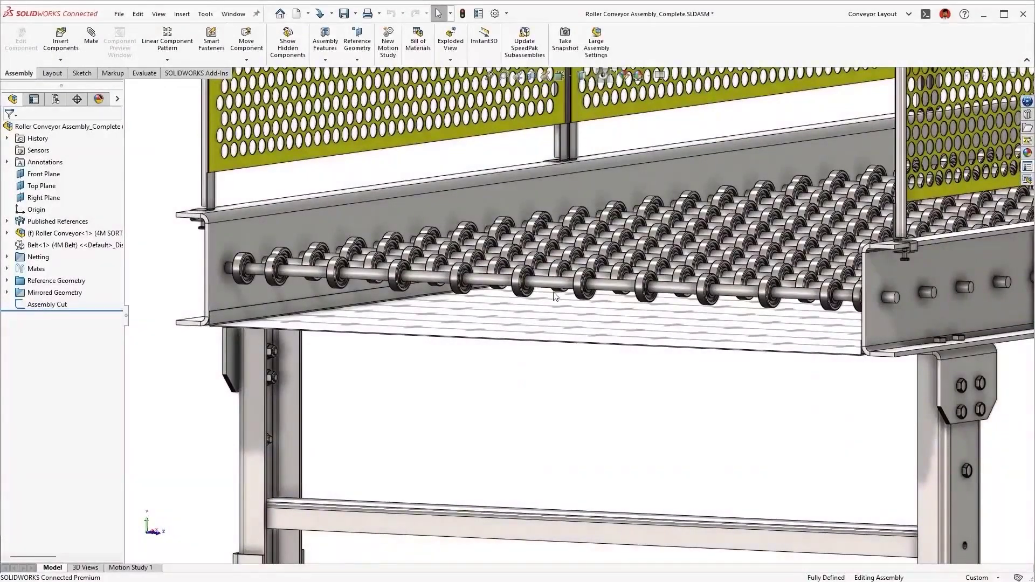
- Open the Roller Bearing subassembly and switch it to configuration 8 Roller Alt 1
{"action": "left_click", "coordinate": [557, 288]}
{"action": "left_click", "coordinate": [602, 306]}
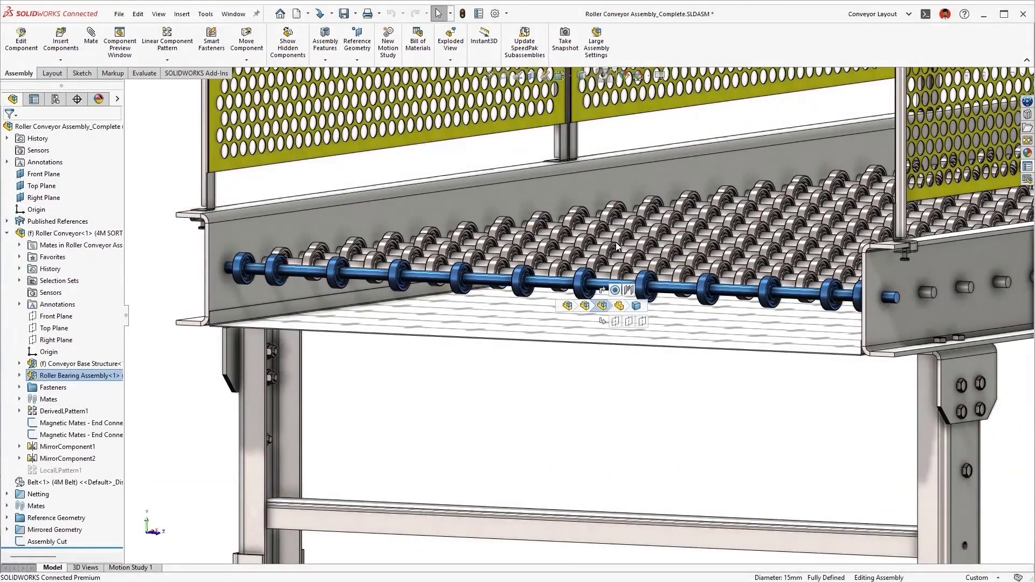
{"action": "left_click", "coordinate": [618, 216]}
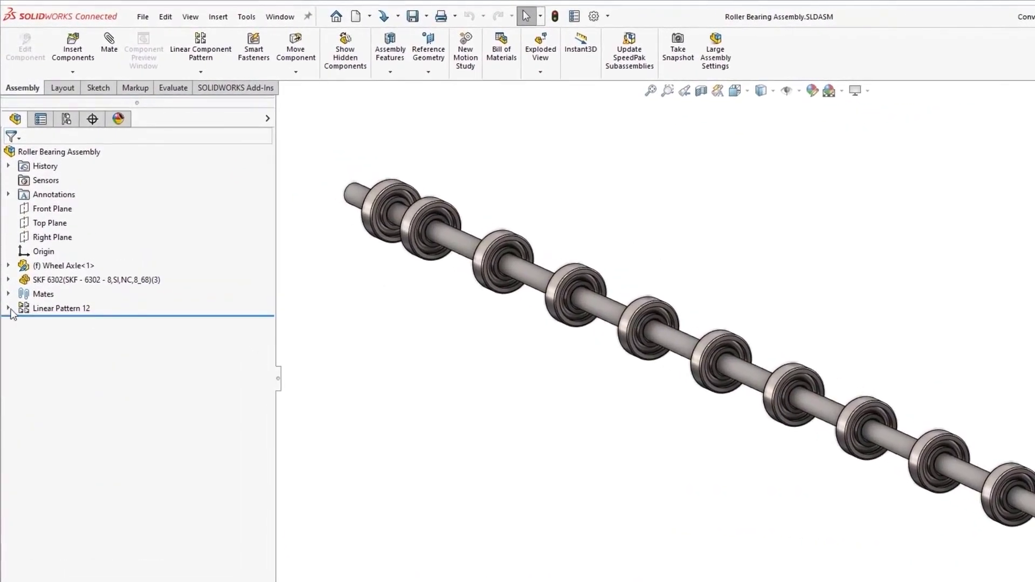
{"action": "left_click", "coordinate": [33, 262]}
{"action": "left_click", "coordinate": [50, 291]}
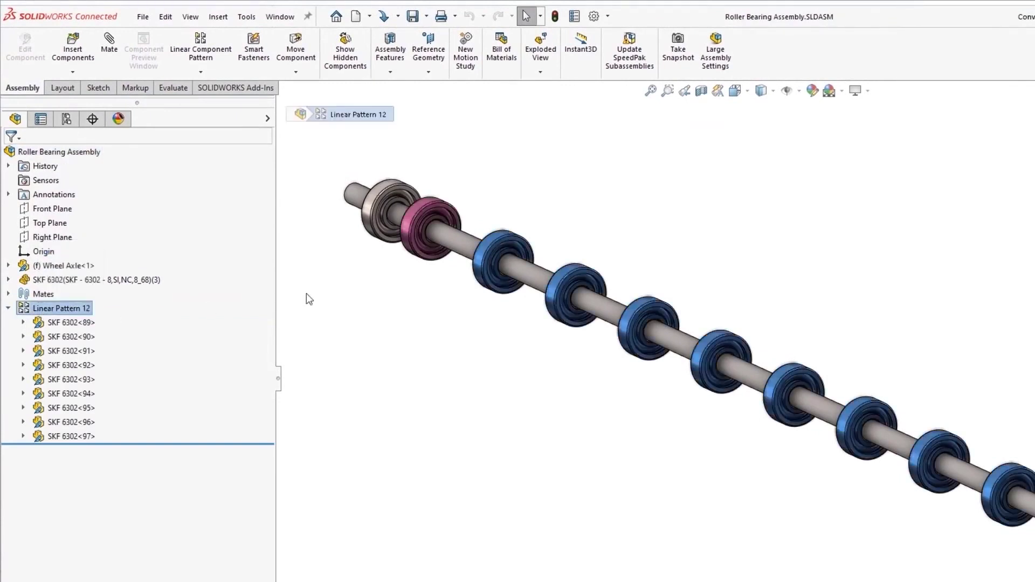
{"action": "left_click", "coordinate": [348, 141]}
{"action": "left_click", "coordinate": [348, 163]}
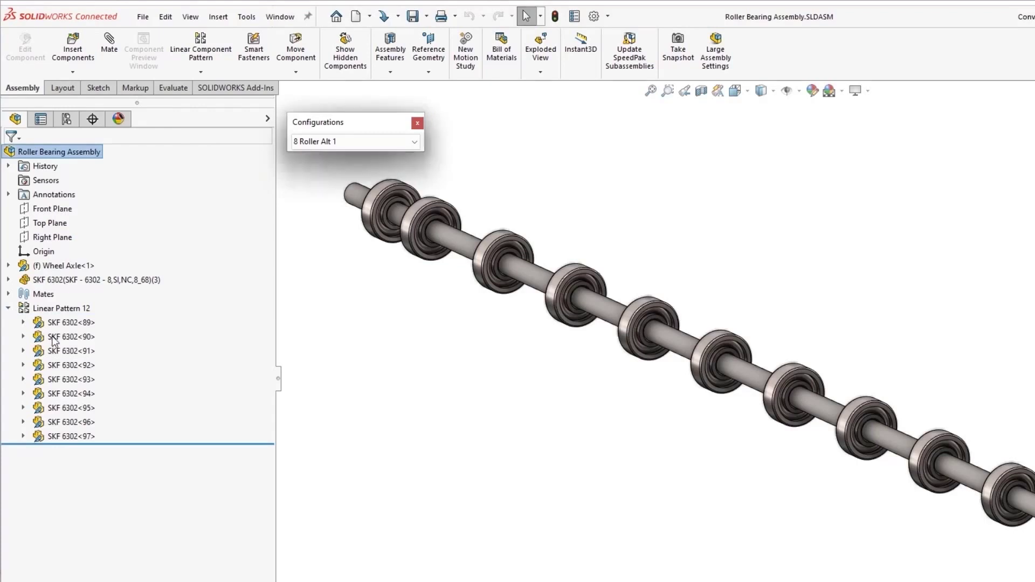
- Suppress bearings SKF 6302<90>, <91>, <94>, <95> and edit Linear Pattern 12
{"action": "left_click", "coordinate": [67, 337]}
{"action": "left_click", "coordinate": [67, 351], "text": "ctrl"}
{"action": "left_click", "coordinate": [62, 394], "text": "ctrl"}
{"action": "left_click", "coordinate": [56, 408], "text": "ctrl"}
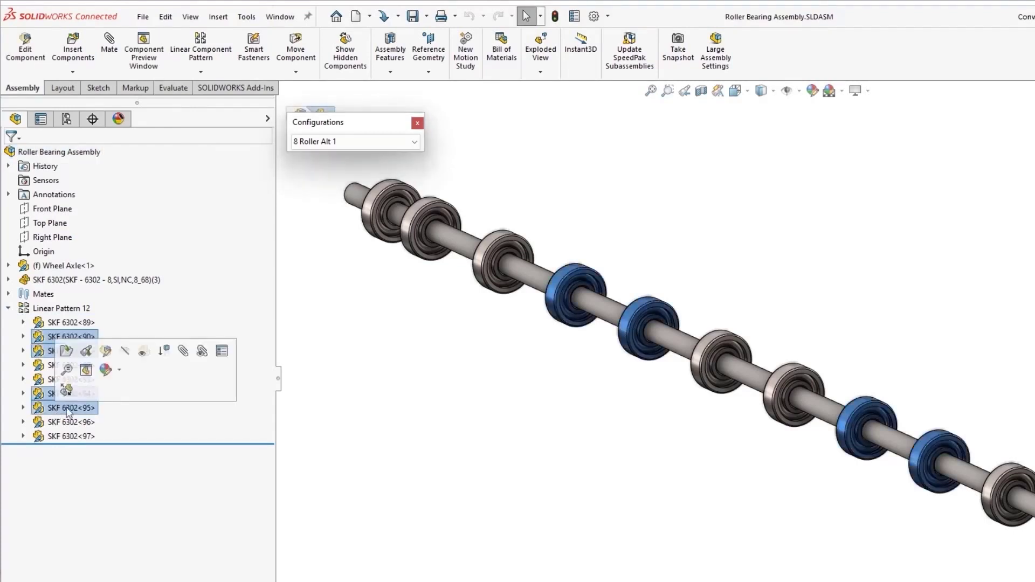
{"action": "left_click", "coordinate": [163, 355]}
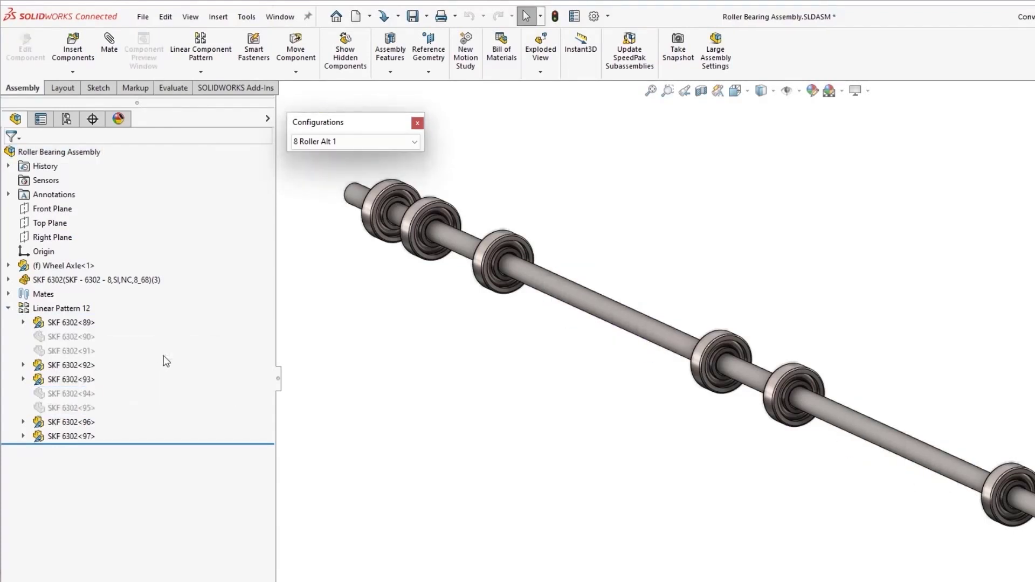
{"action": "left_click", "coordinate": [42, 311]}
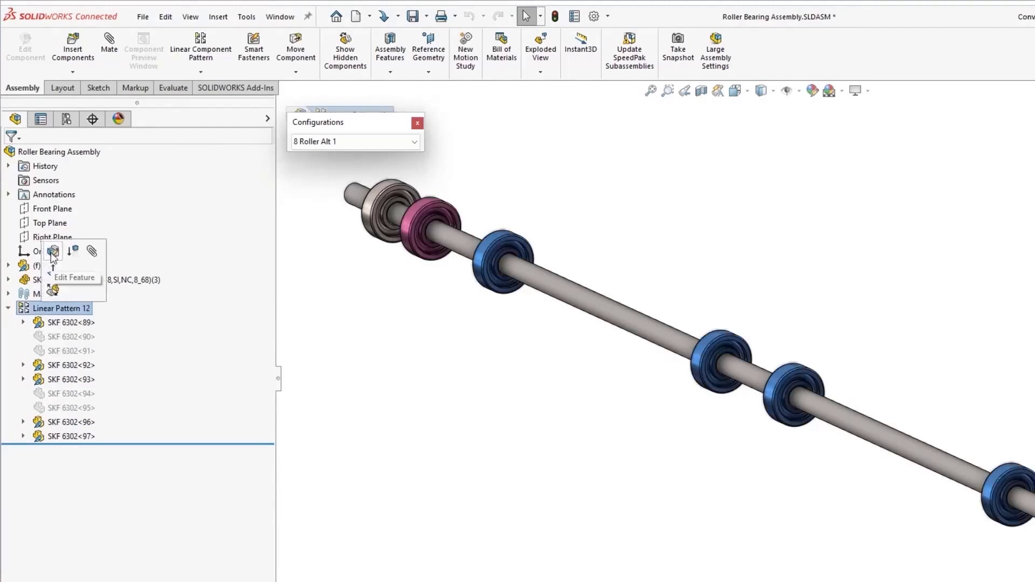
{"action": "left_click", "coordinate": [52, 251]}
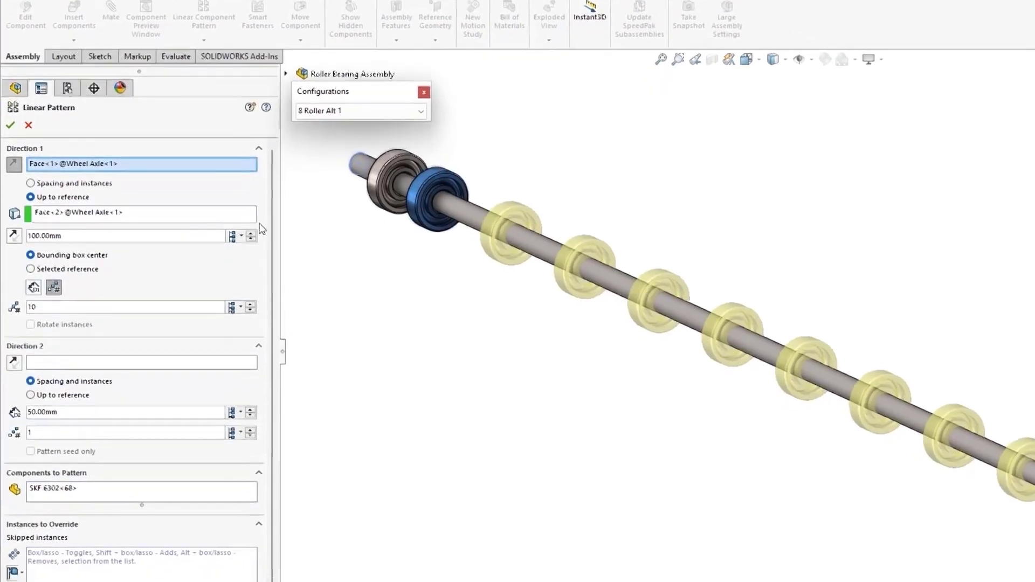
- Skip the third, fourth and seventh bearings of Linear Pattern 12 for This Configuration only
{"action": "scroll", "coordinate": [264, 272], "scroll_direction": "down", "scroll_amount": 1}
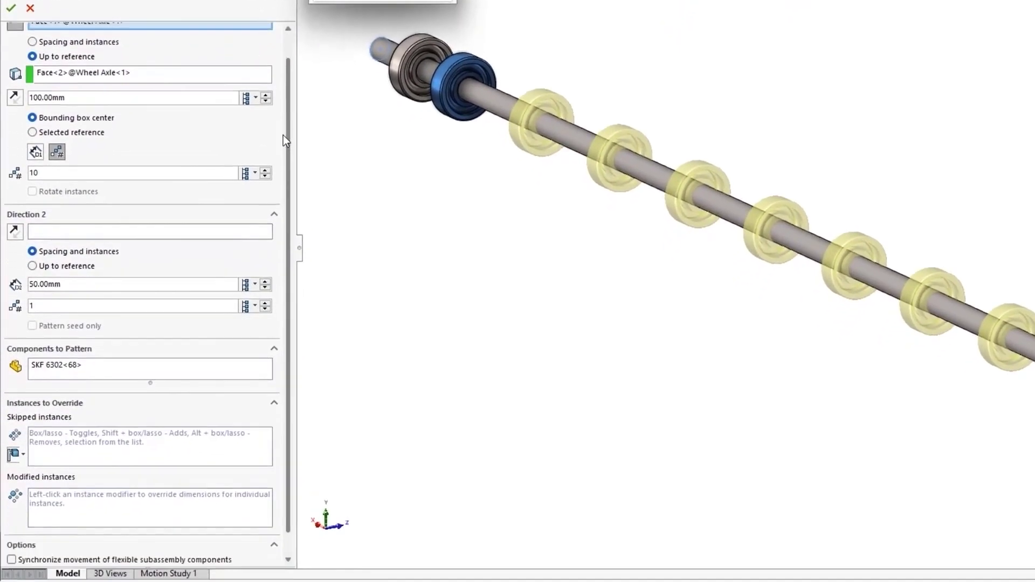
{"action": "scroll", "coordinate": [283, 135], "scroll_direction": "down", "scroll_amount": 1}
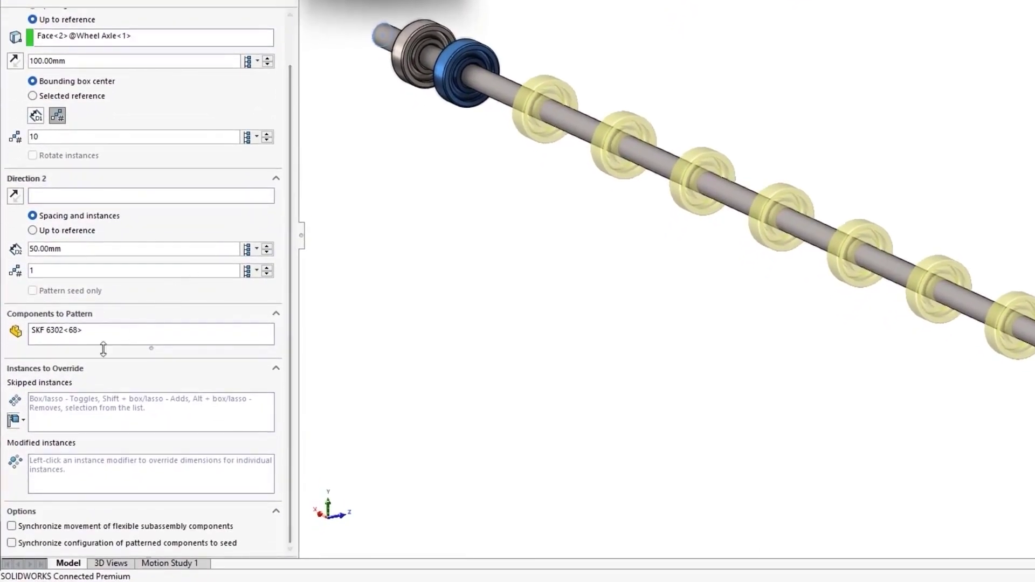
{"action": "left_click", "coordinate": [33, 455]}
{"action": "left_click", "coordinate": [22, 420]}
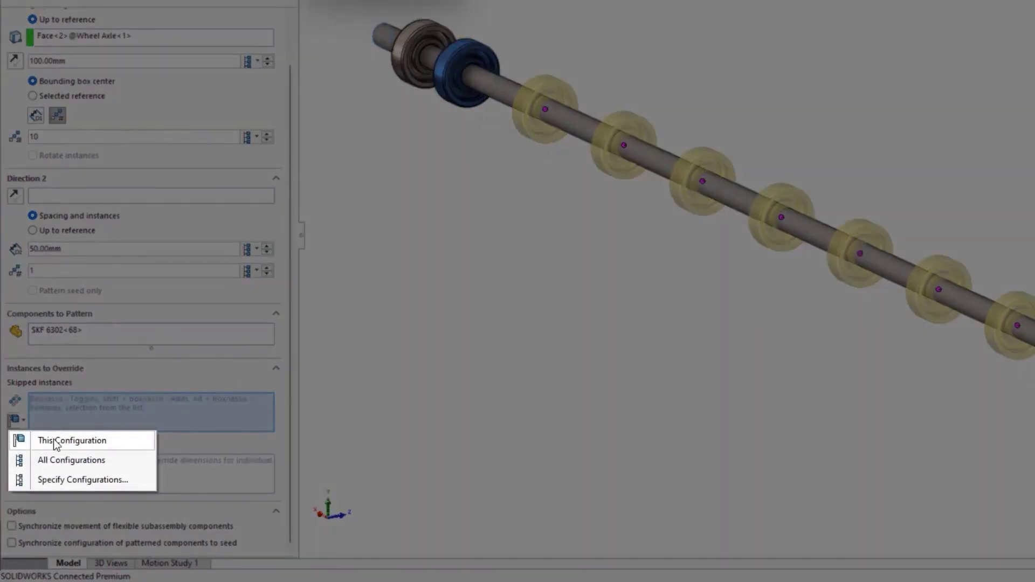
{"action": "left_click", "coordinate": [56, 441]}
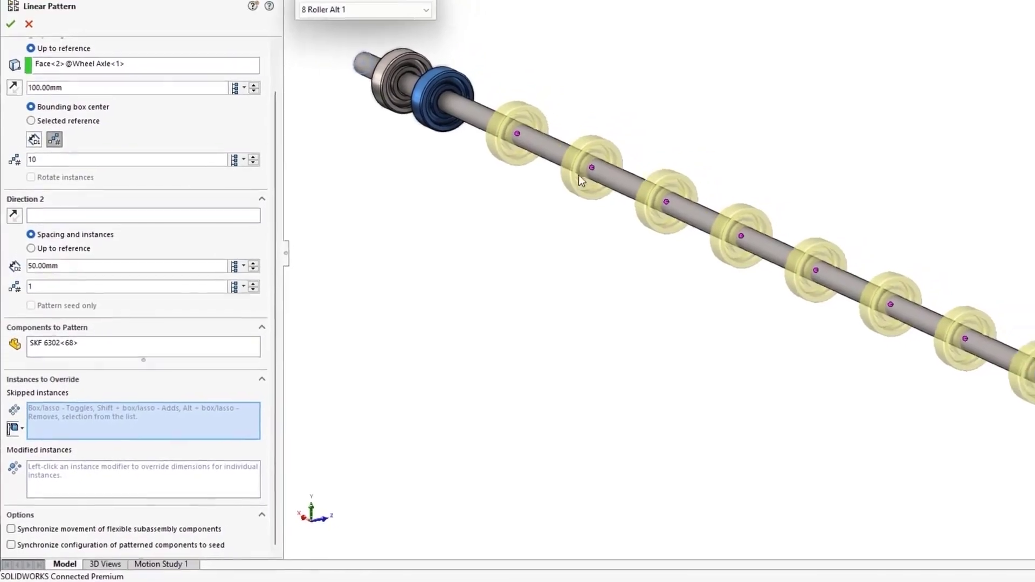
{"action": "left_click", "coordinate": [553, 193]}
{"action": "left_click", "coordinate": [623, 227]}
{"action": "left_click", "coordinate": [833, 322]}
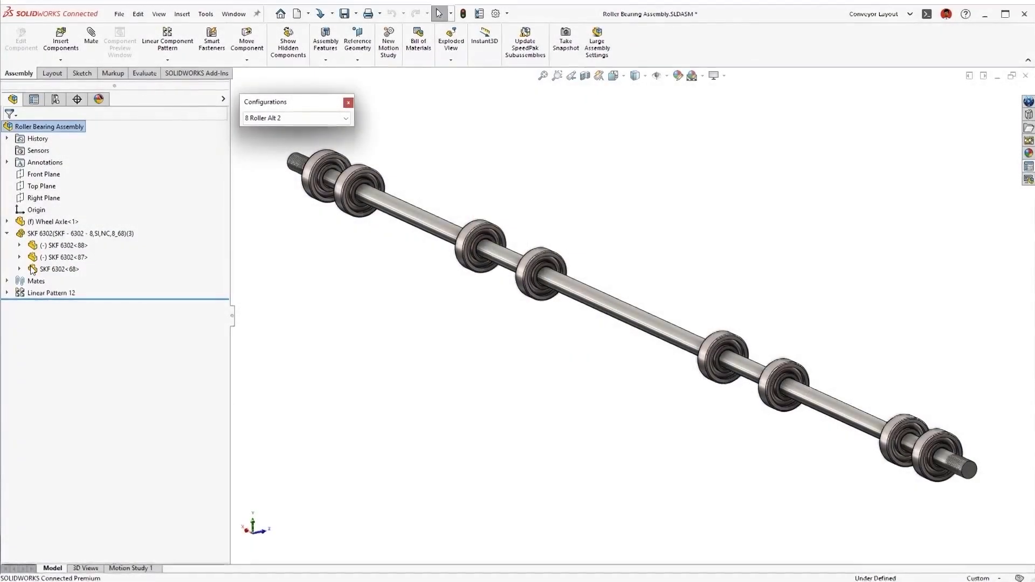
- Replace bearing SKF 6302<68> with the Rubber Wheel.SLDPRT part
{"action": "left_click", "coordinate": [33, 268]}
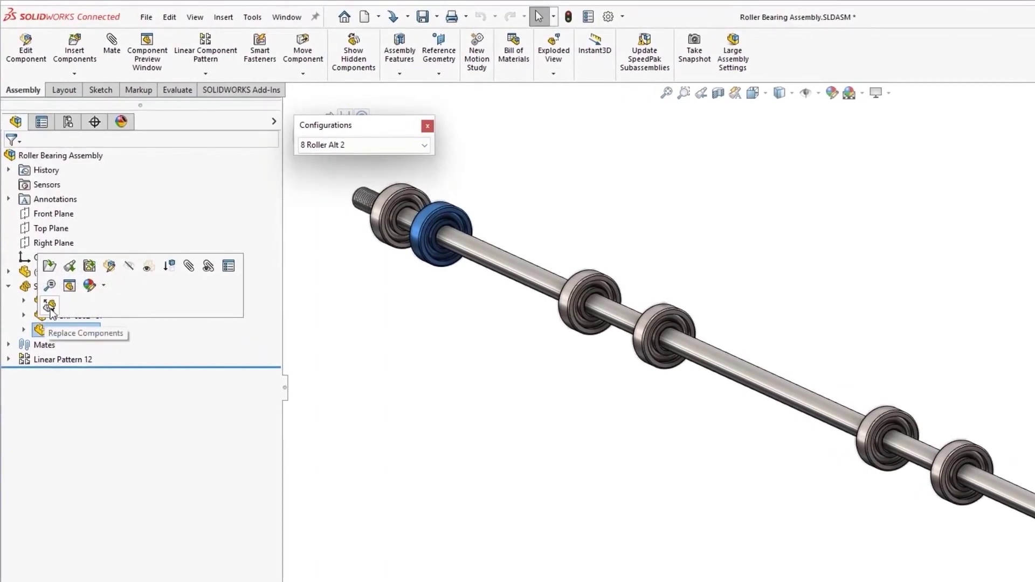
{"action": "left_click", "coordinate": [49, 307]}
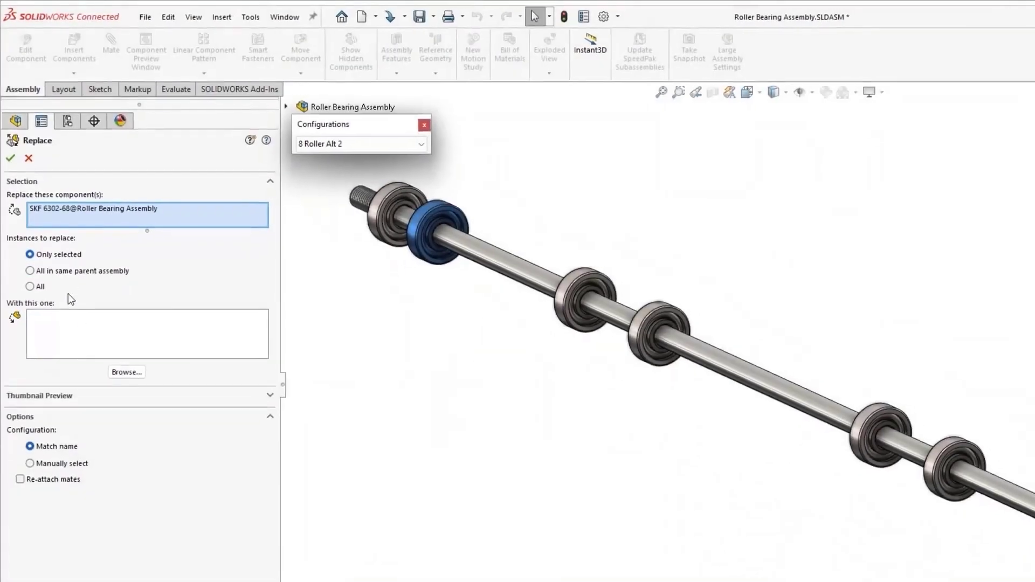
{"action": "left_click", "coordinate": [98, 308]}
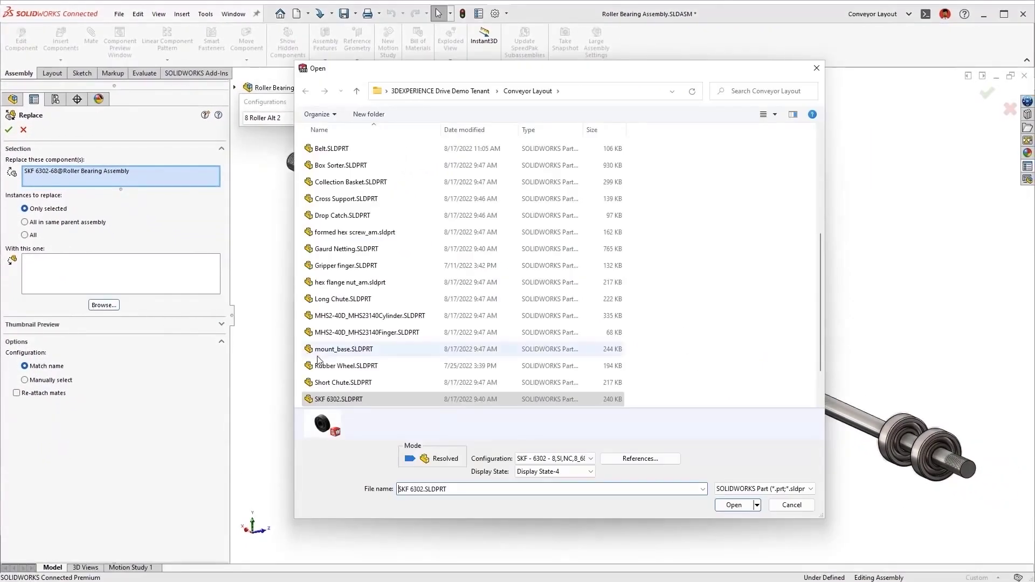
{"action": "left_click", "coordinate": [356, 365]}
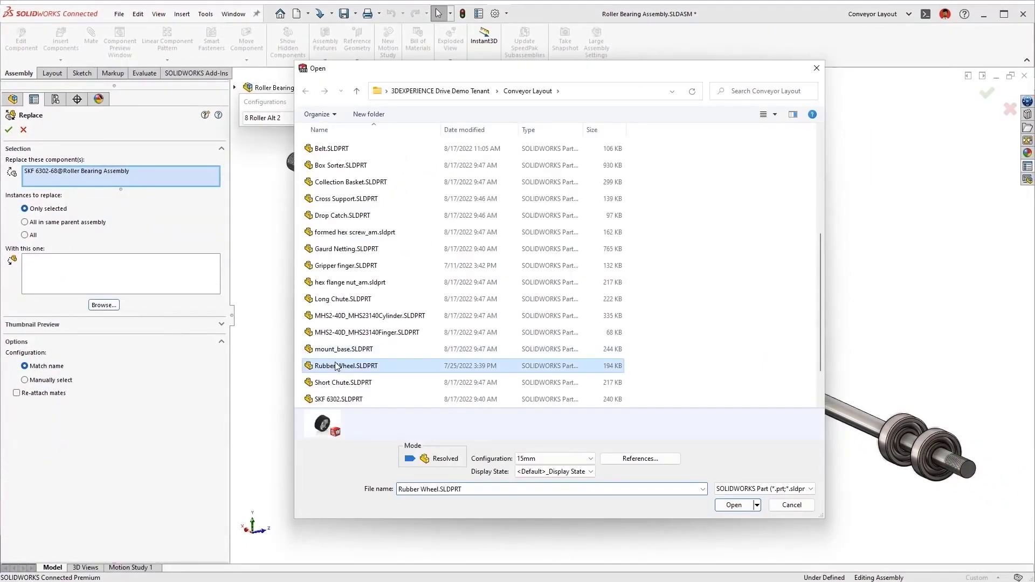
{"action": "left_click", "coordinate": [733, 508]}
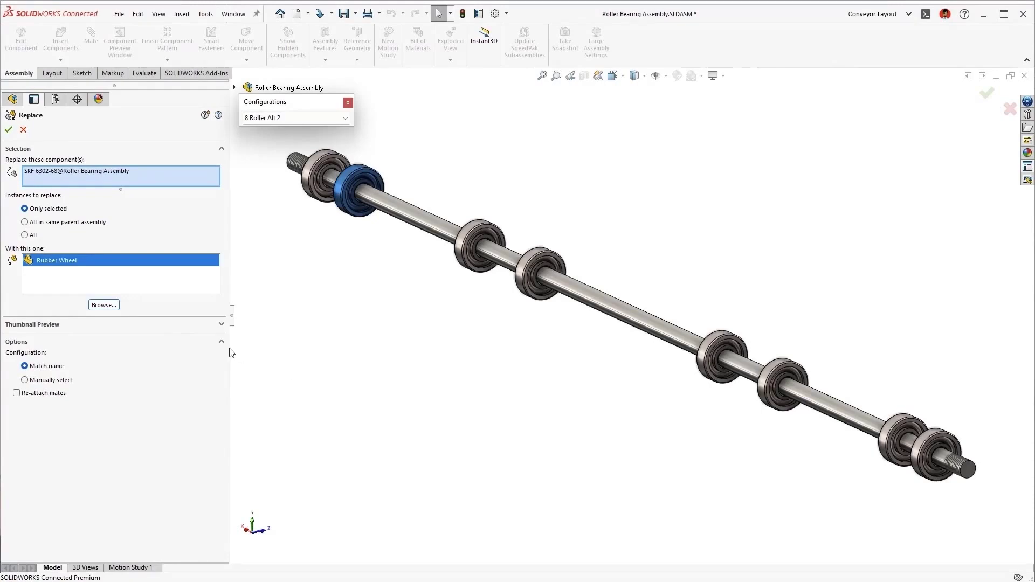
{"action": "left_click", "coordinate": [189, 327]}
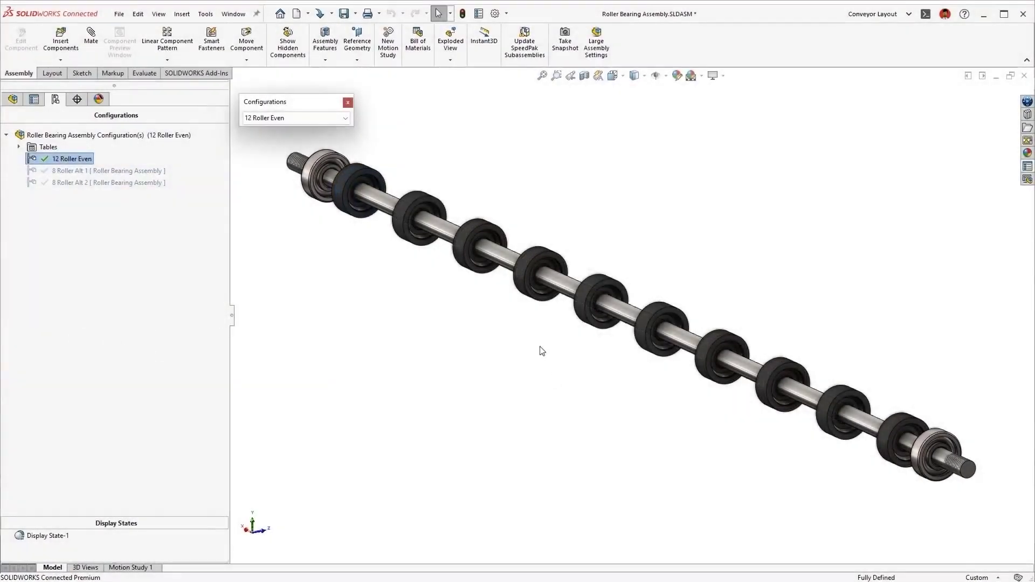
- Switch to the Roller Conveyor assembly and view the Alternating Rollers_1 rollers from above
{"action": "key", "text": "ctrl+Tab"}
{"action": "left_click", "coordinate": [522, 309]}
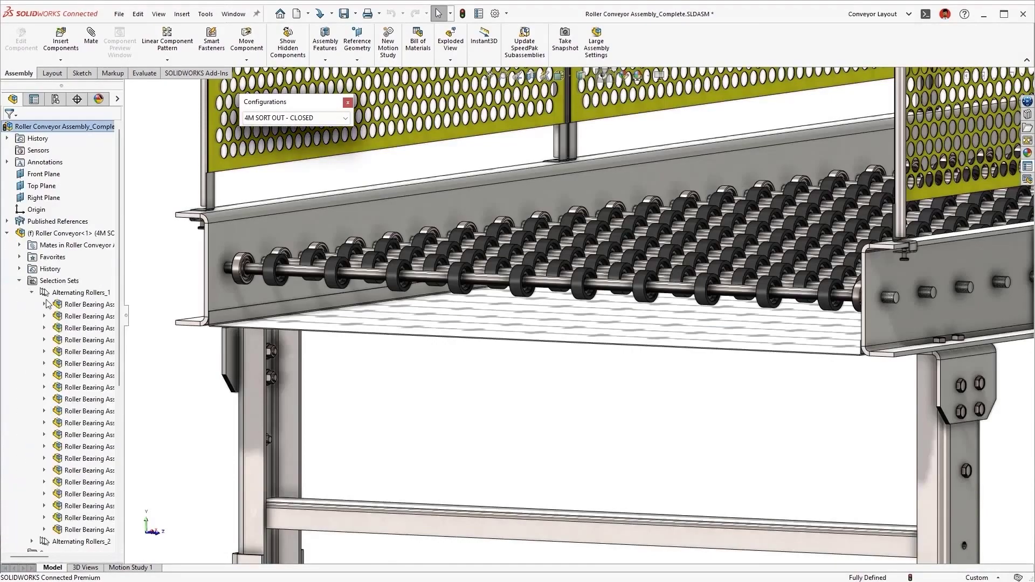
{"action": "left_click", "coordinate": [74, 529], "text": "shift"}
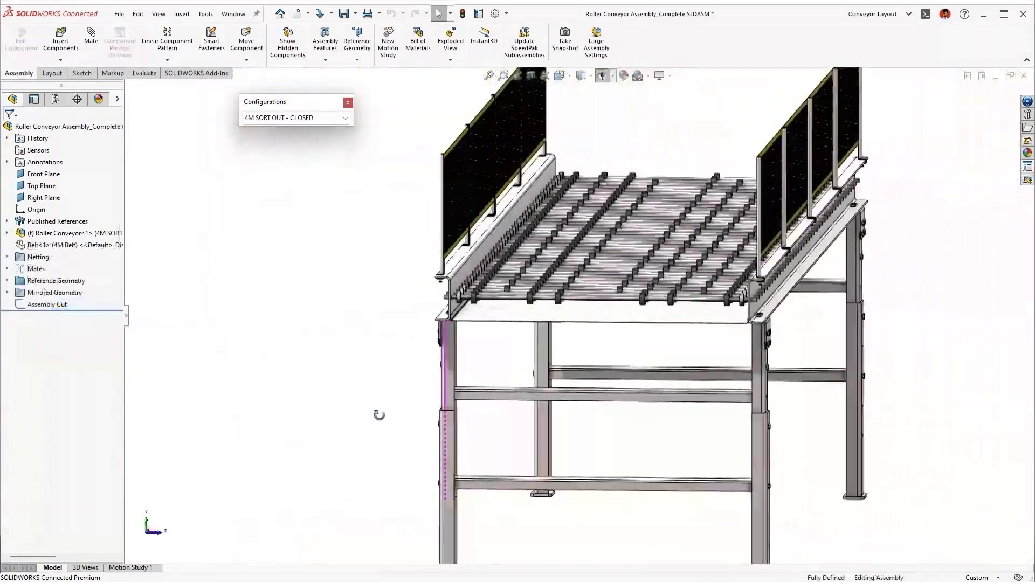
{"action": "middle_click_drag", "start_coordinate": [379, 414], "coordinate": [393, 418]}
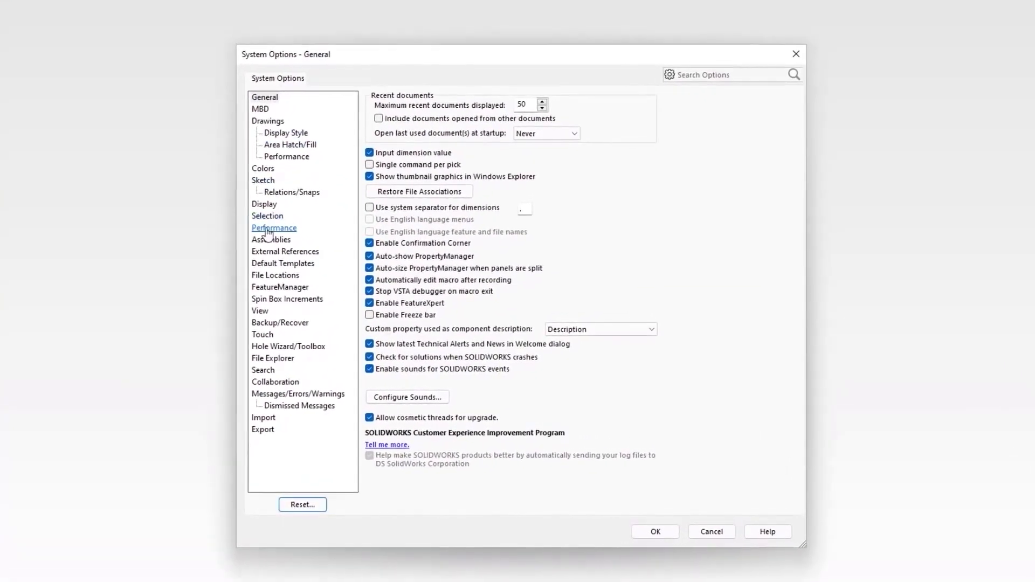
- Review the Performance system options, then open Sorting Facility Layout_Final.SLDASM
{"action": "left_click", "coordinate": [271, 228]}
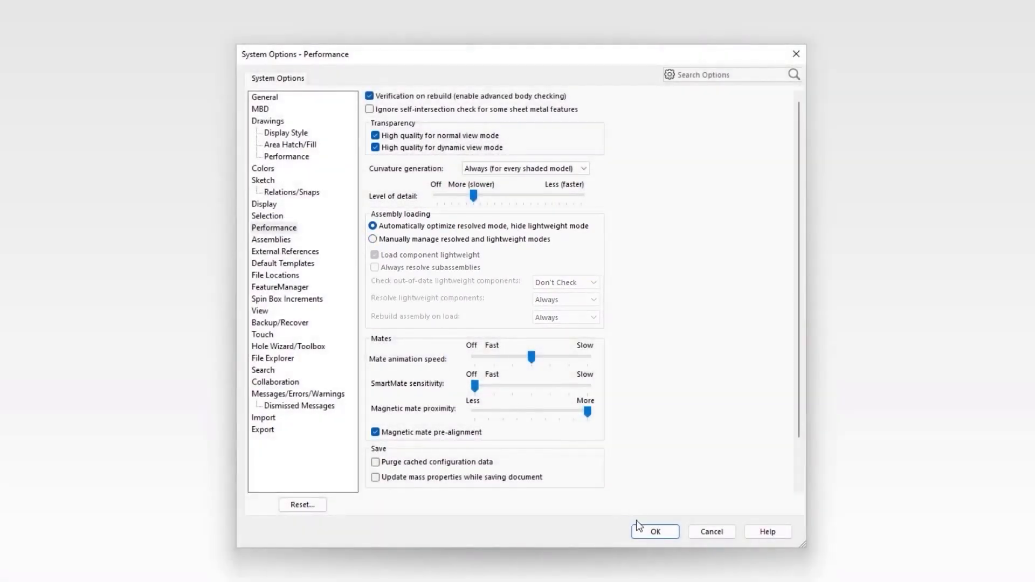
{"action": "left_click", "coordinate": [651, 530]}
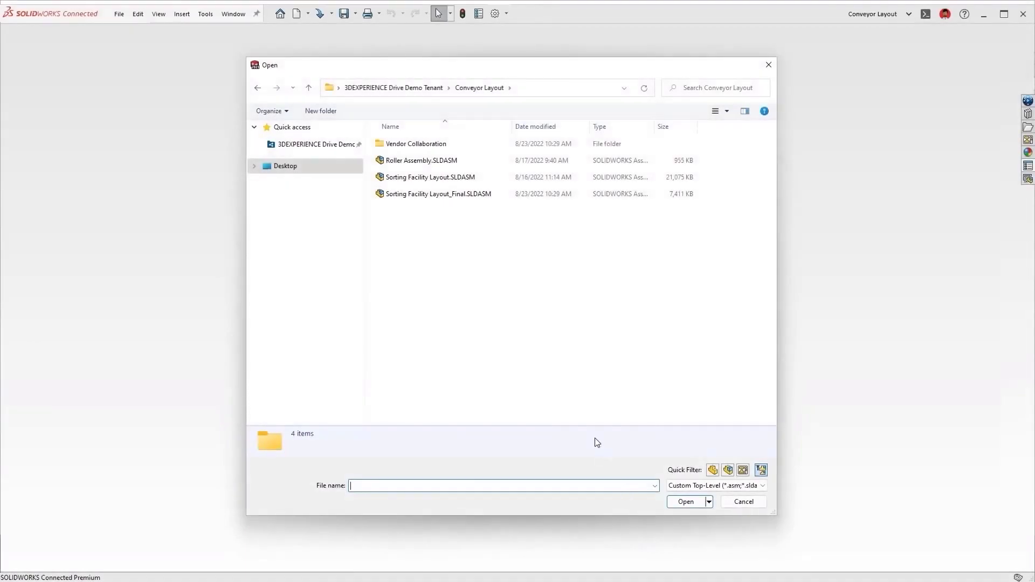
{"action": "left_click", "coordinate": [454, 195]}
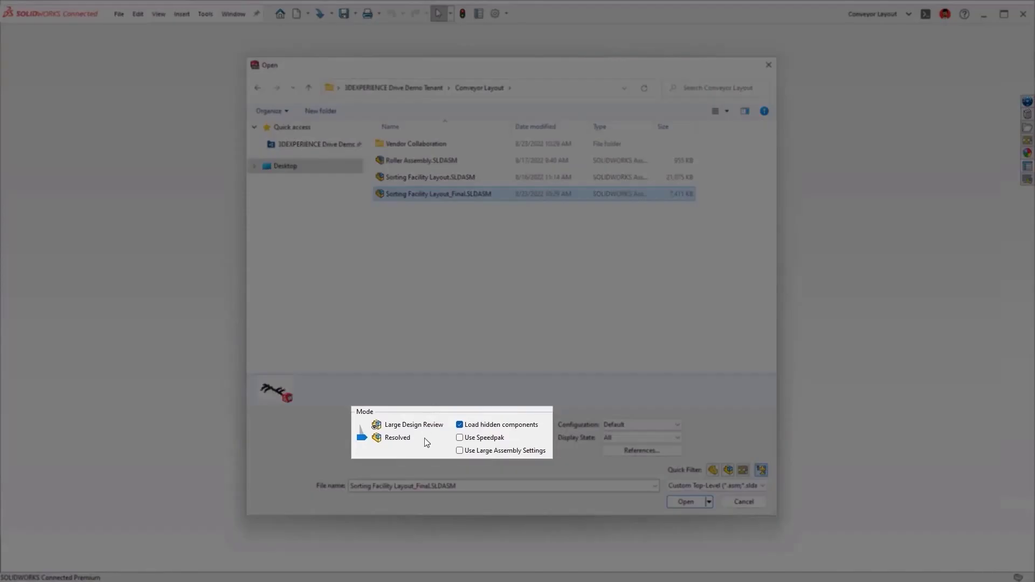
{"action": "left_click", "coordinate": [682, 502]}
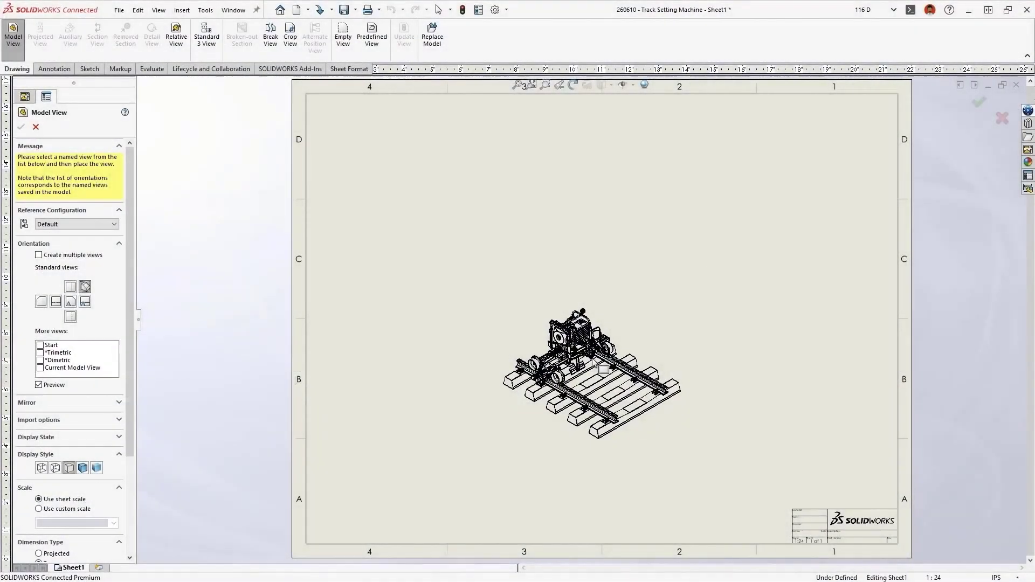
- Place the Track Setting Machine model view on the sheet at scale 1:12
{"action": "left_click", "coordinate": [602, 369]}
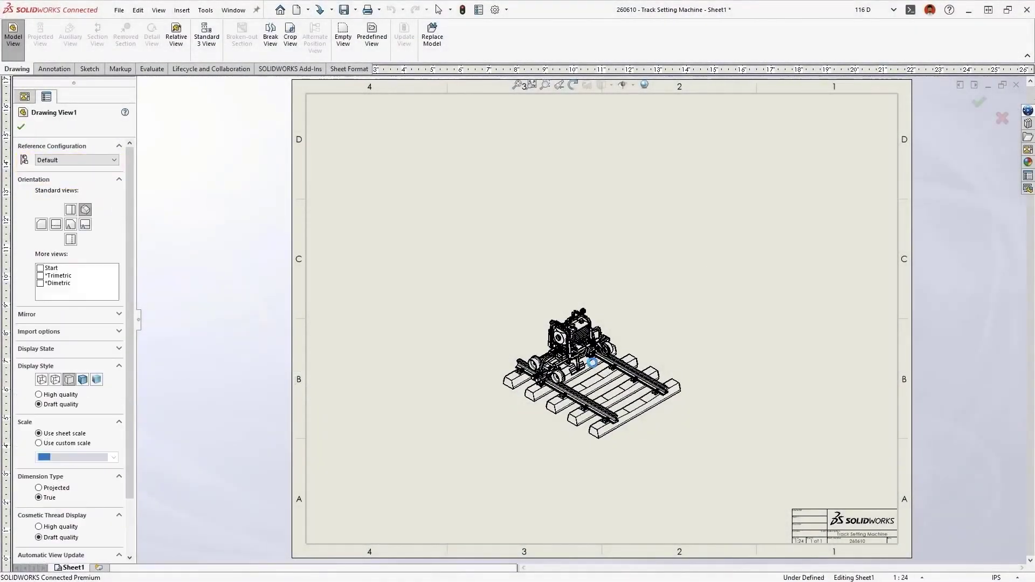
{"action": "left_click", "coordinate": [922, 578]}
{"action": "left_click", "coordinate": [920, 368]}
- Add a bill of materials and auto balloons to Drawing View1, then expand the component tree
{"action": "left_click", "coordinate": [729, 340]}
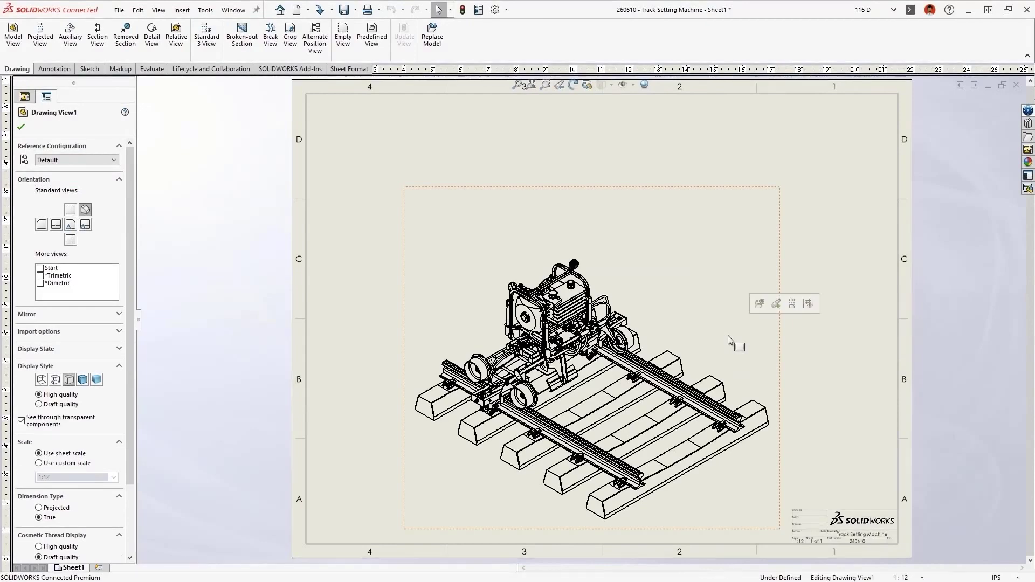
{"action": "left_click", "coordinate": [844, 350]}
{"action": "left_click", "coordinate": [848, 393]}
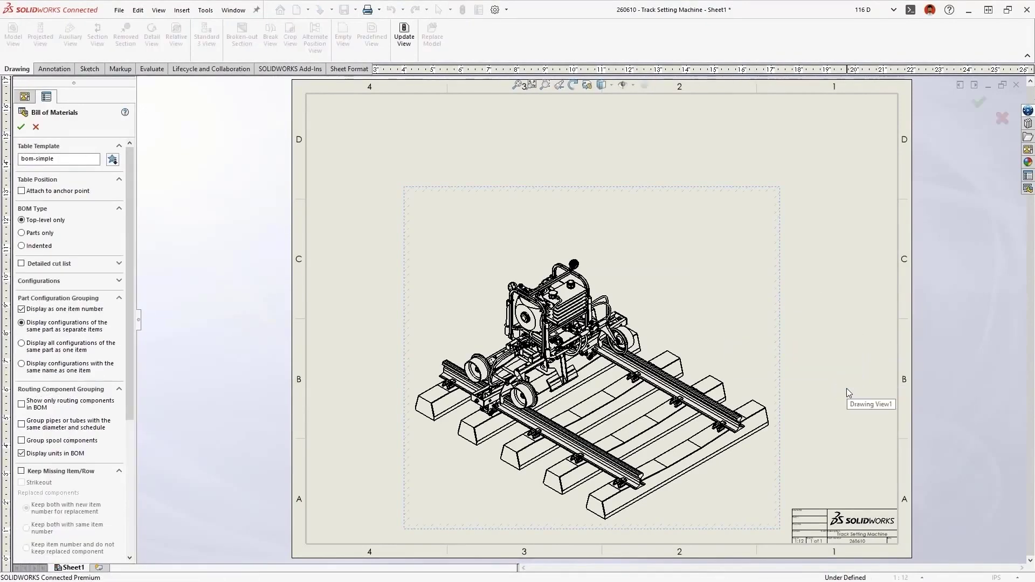
{"action": "left_click", "coordinate": [20, 129]}
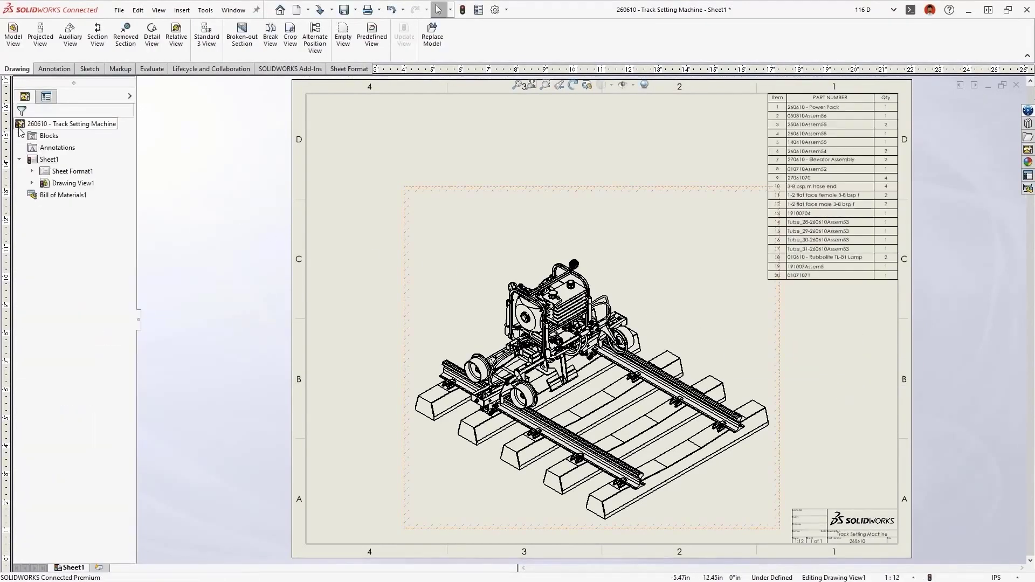
{"action": "right_click_drag", "start_coordinate": [370, 289], "coordinate": [428, 294]}
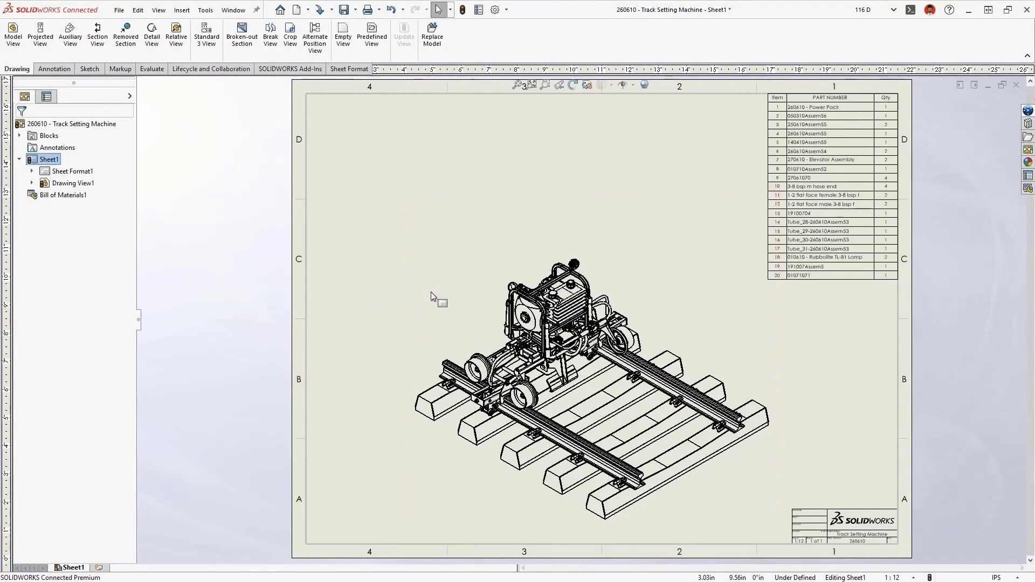
{"action": "left_click", "coordinate": [21, 126]}
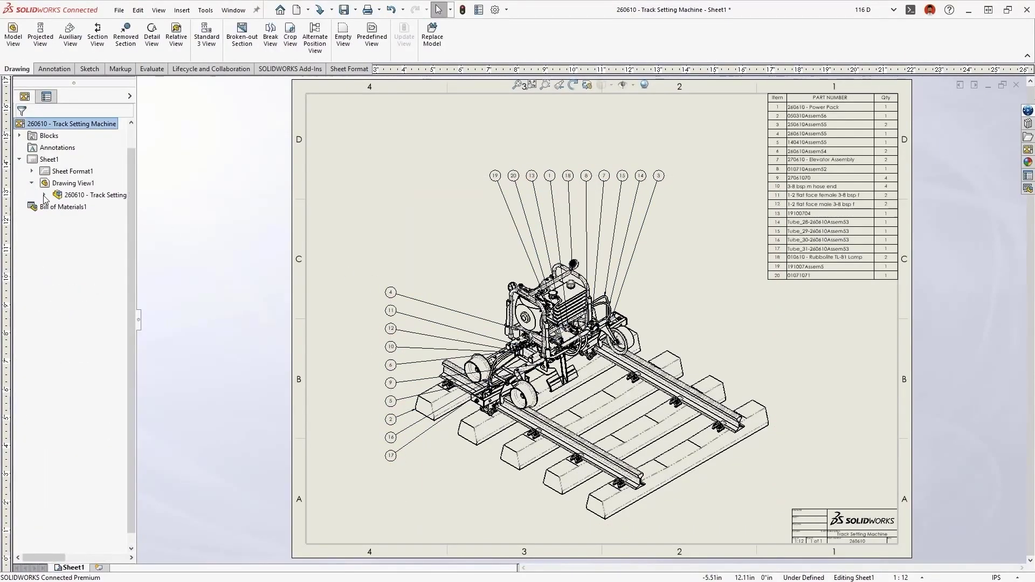
{"action": "left_click", "coordinate": [44, 196]}
{"action": "right_click", "coordinate": [84, 279]}
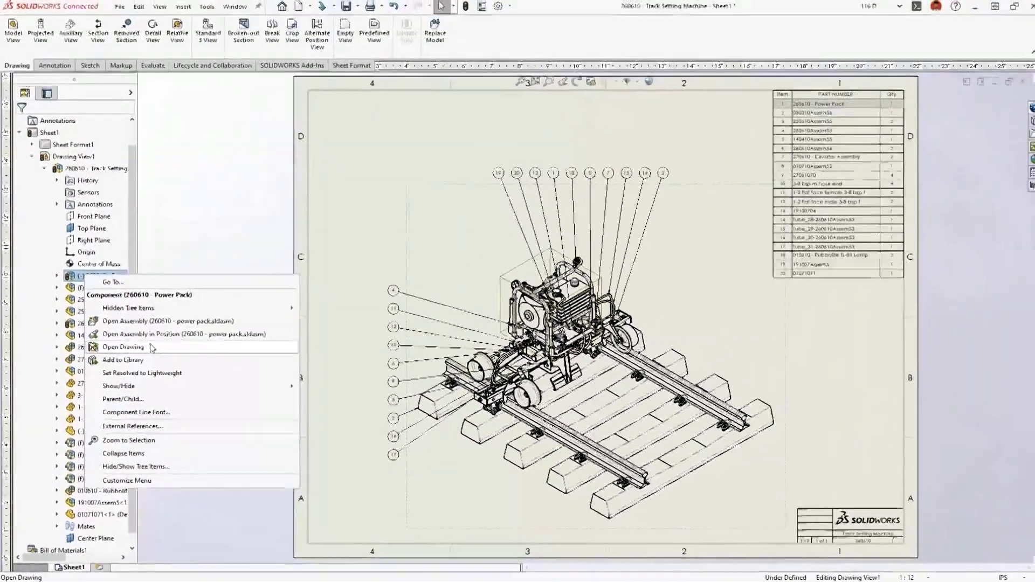
- Open the Power Pack, Power Pack Frame and frame weldment drawings from their components
{"action": "left_click", "coordinate": [123, 347]}
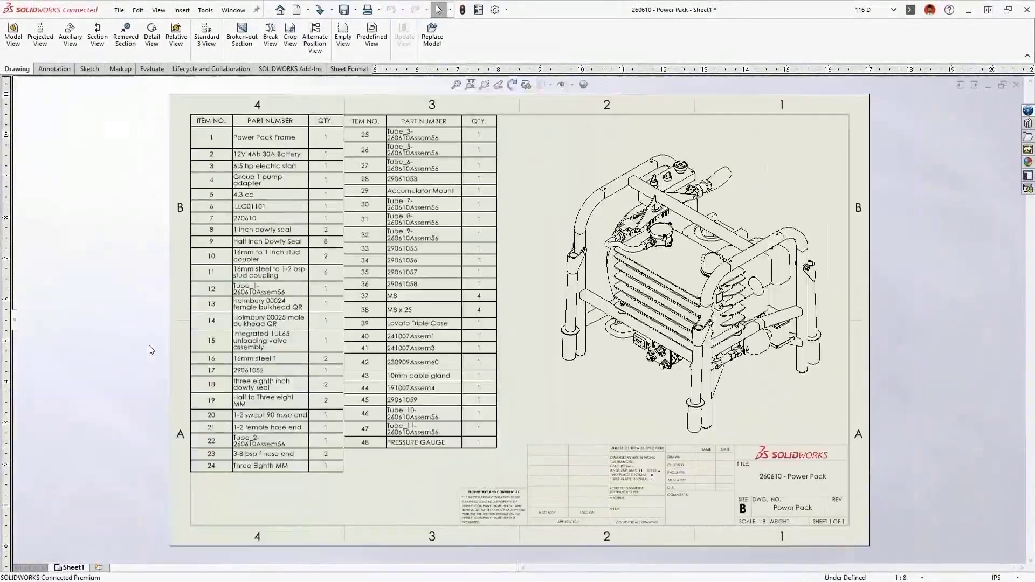
{"action": "right_click", "coordinate": [290, 146]}
{"action": "left_click", "coordinate": [300, 203]}
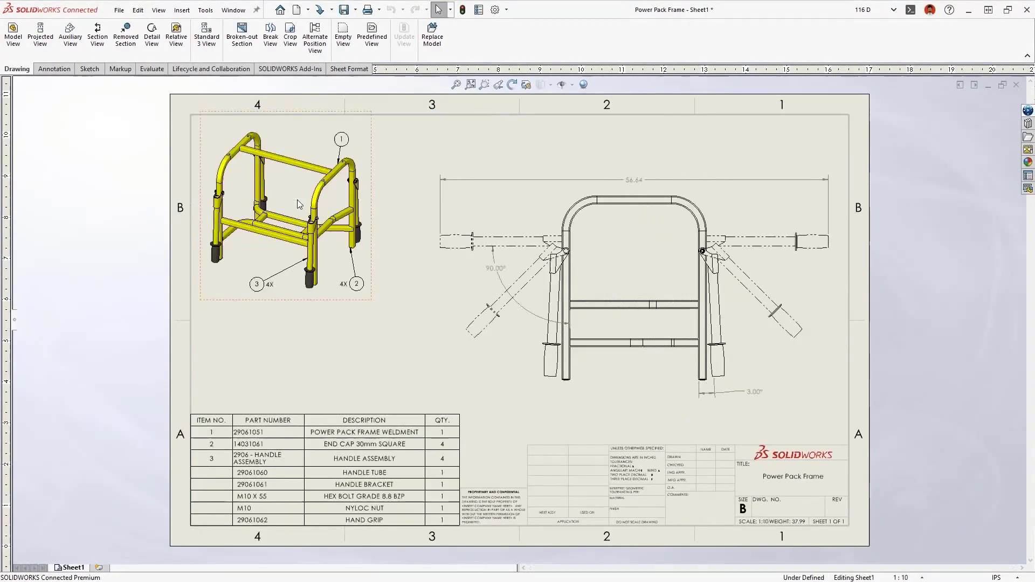
{"action": "left_click", "coordinate": [308, 159]}
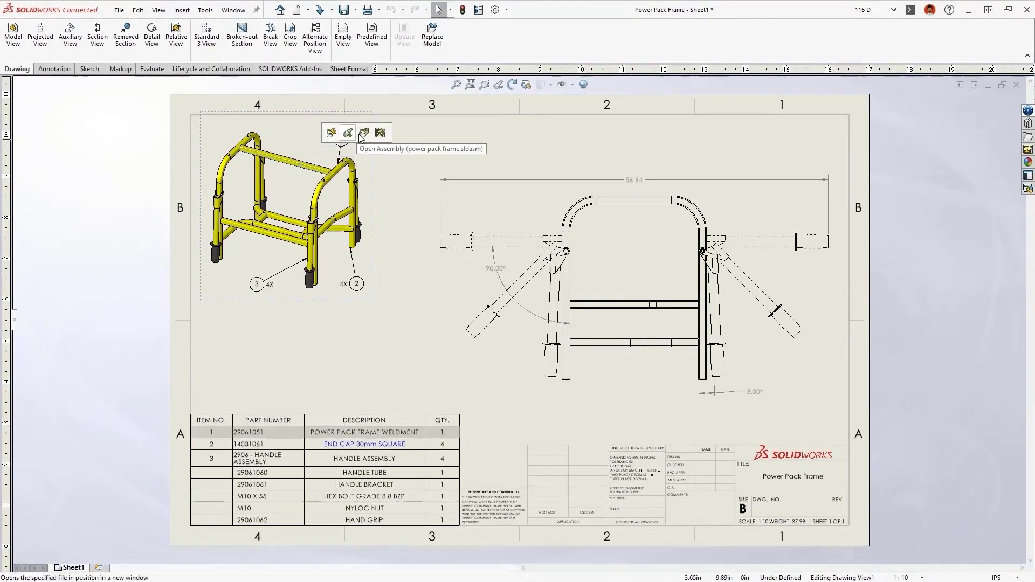
{"action": "left_click", "coordinate": [380, 132]}
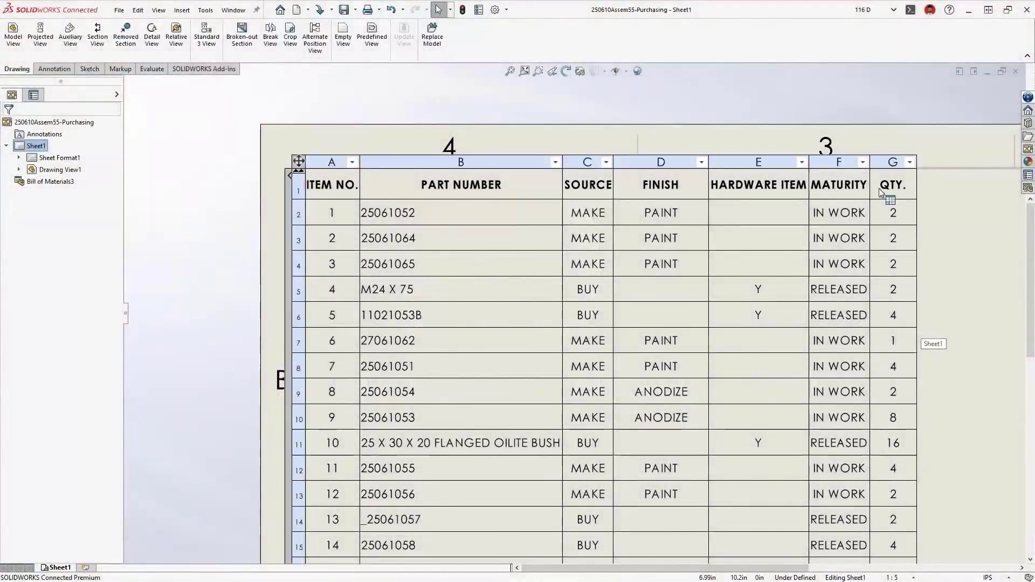
{"action": "left_click", "coordinate": [865, 163]}
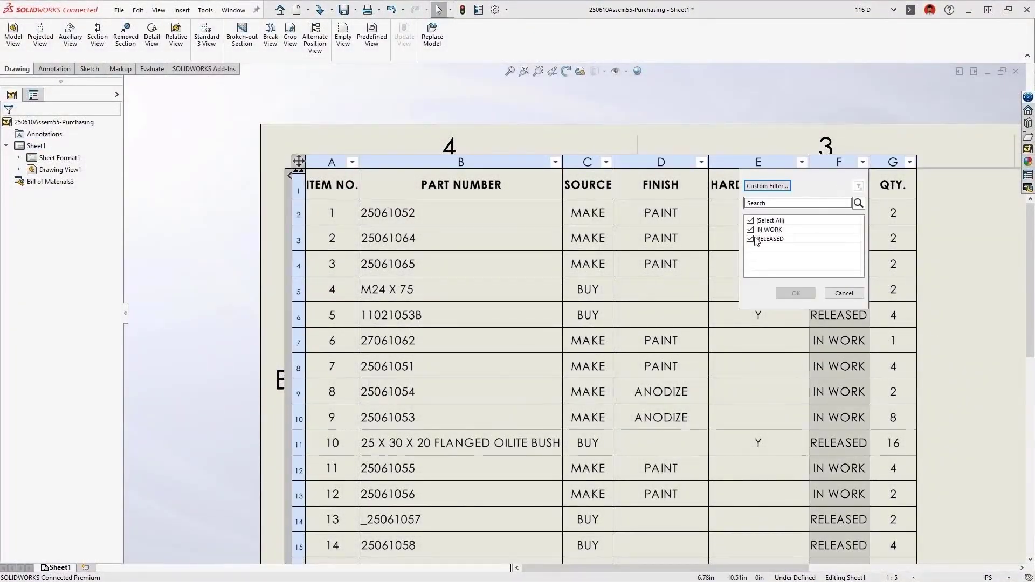
{"action": "left_click", "coordinate": [784, 289]}
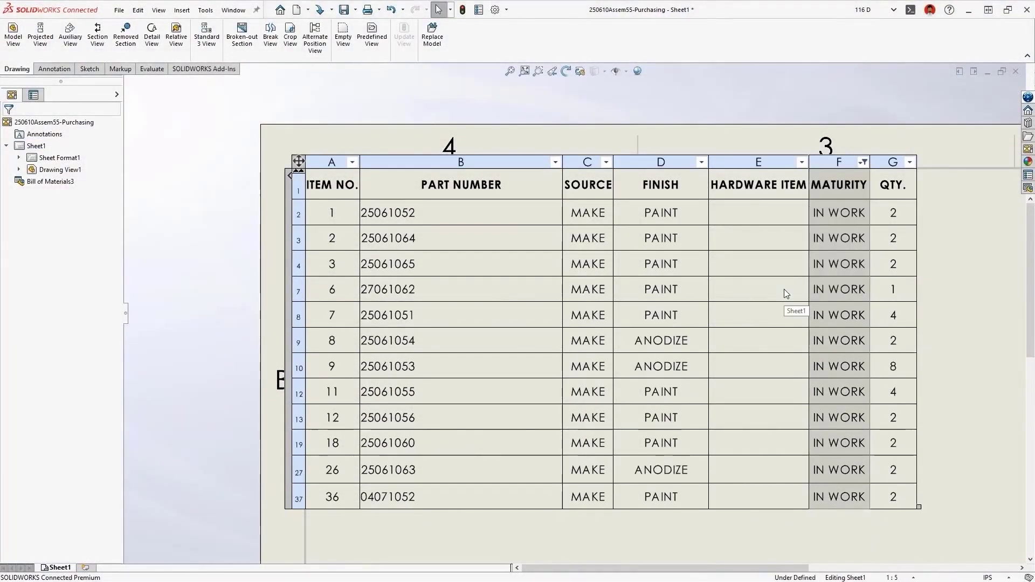
{"action": "left_click", "coordinate": [863, 162]}
{"action": "left_click", "coordinate": [858, 186]}
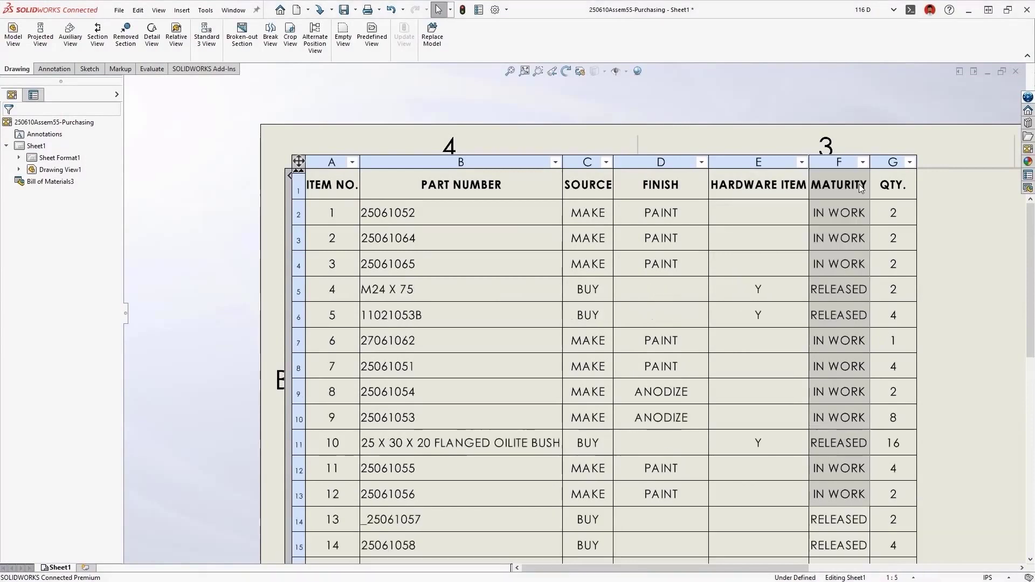
{"action": "left_click", "coordinate": [555, 162]}
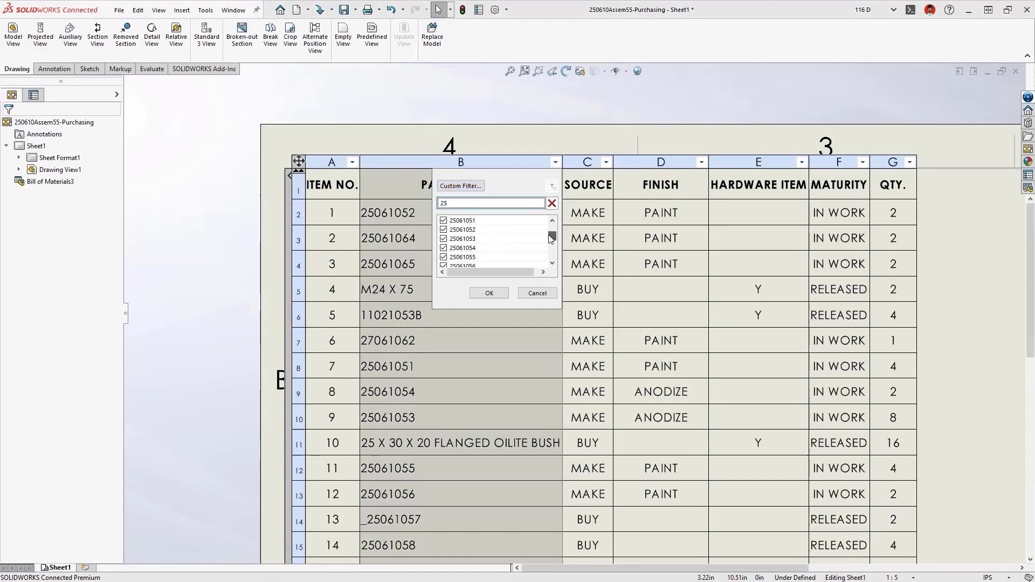
{"action": "left_click", "coordinate": [477, 186]}
{"action": "left_click", "coordinate": [446, 218]}
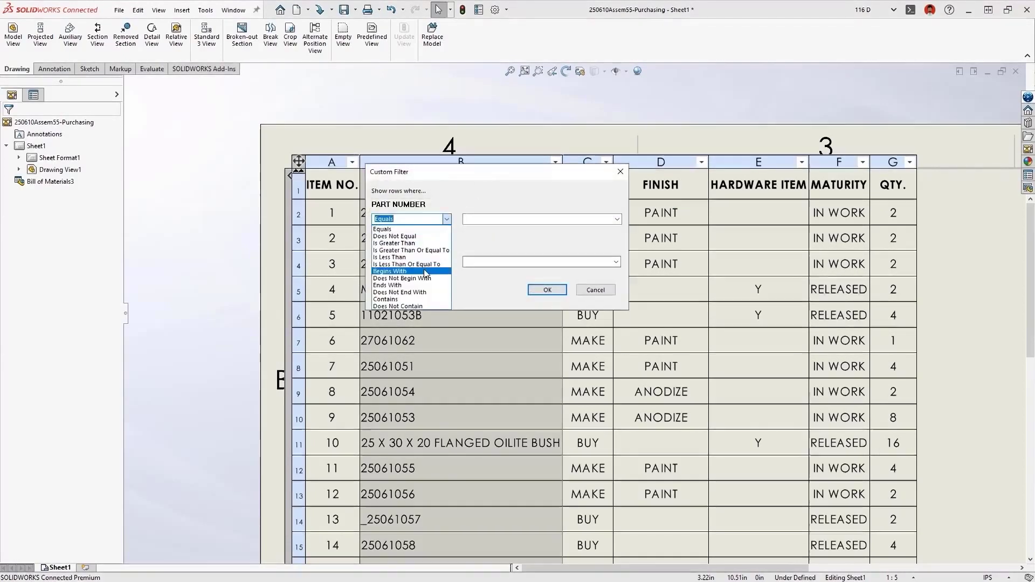
{"action": "left_click", "coordinate": [399, 276]}
{"action": "left_click", "coordinate": [481, 218]}
{"action": "key", "text": "Return"}
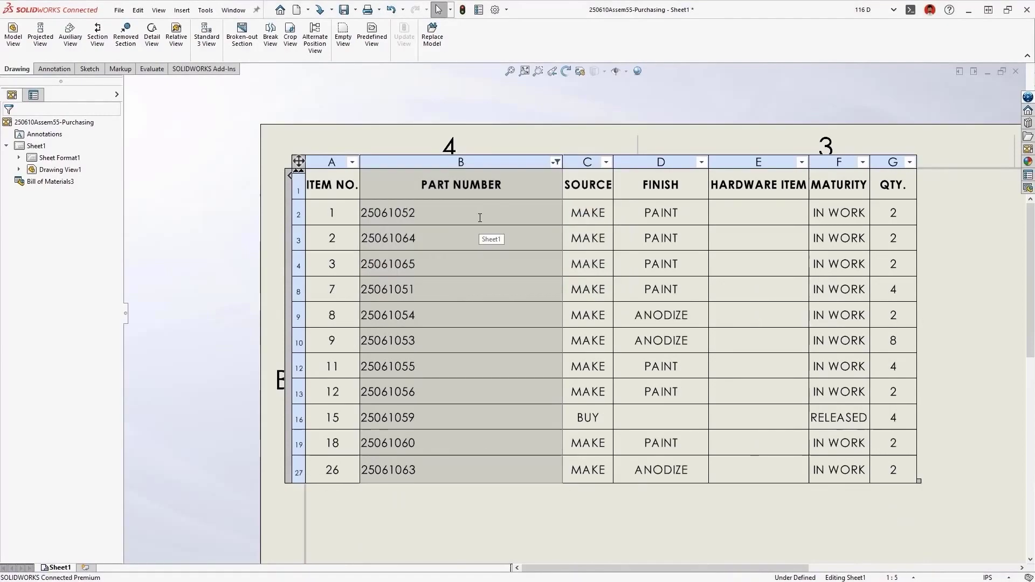
{"action": "right_click", "coordinate": [480, 219]}
{"action": "left_click", "coordinate": [504, 317]}
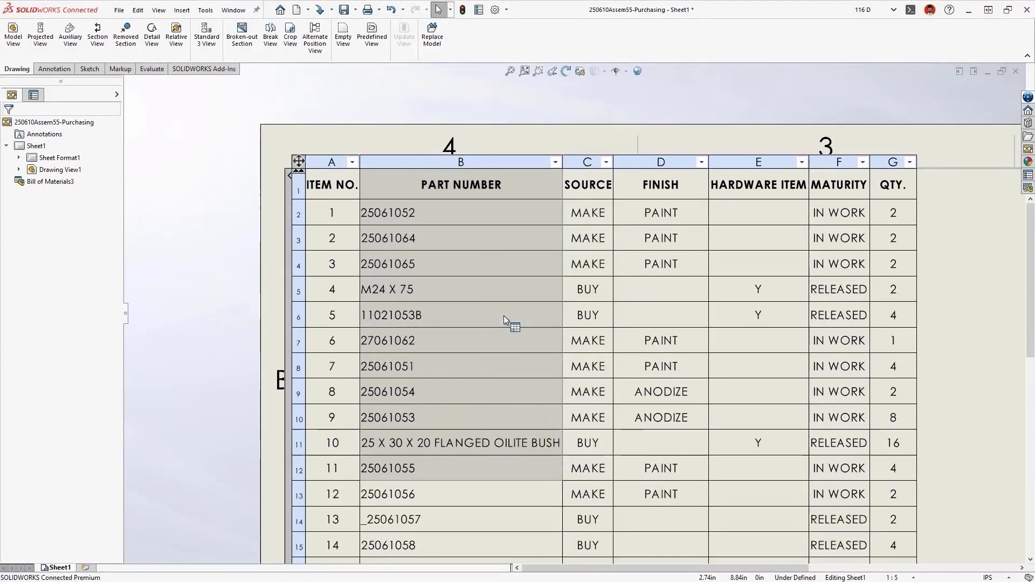
{"action": "key", "text": "f"}
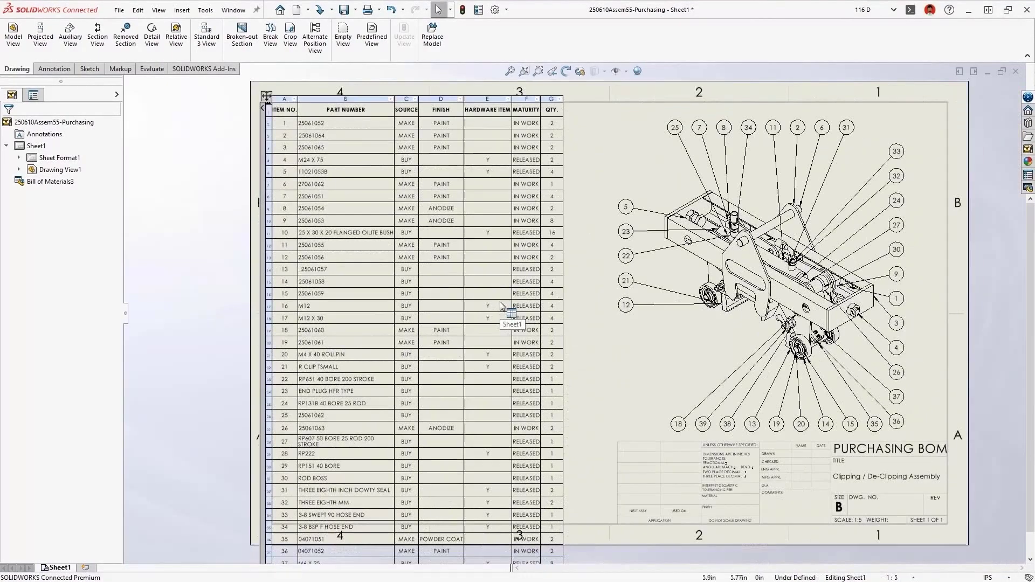
{"action": "left_click", "coordinate": [413, 98]}
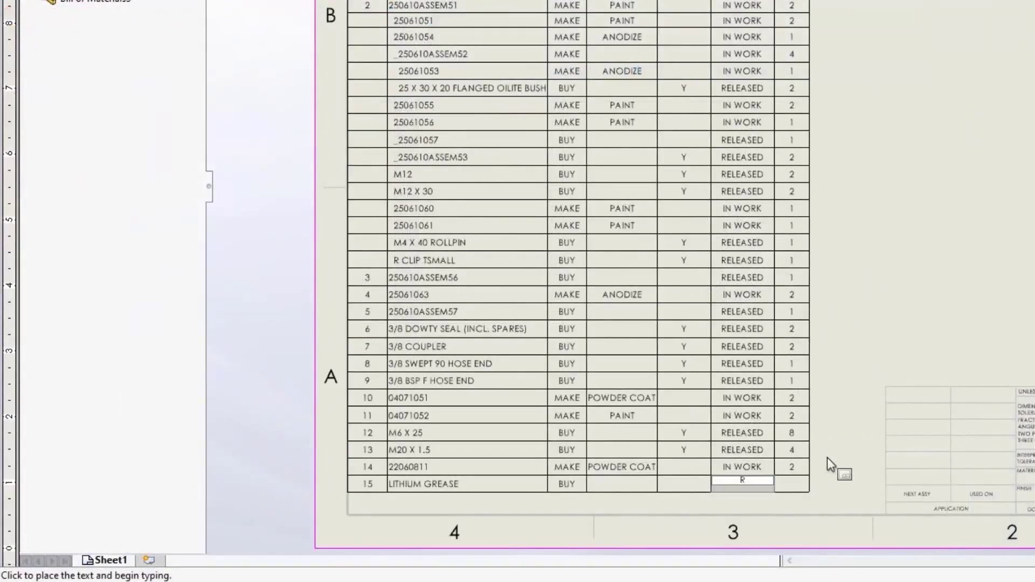
- Override BOM quantities to 1 for LITHIUM GREASE and 4 for the 3/8 DOWTY SEAL
{"action": "type", "text": "1"}
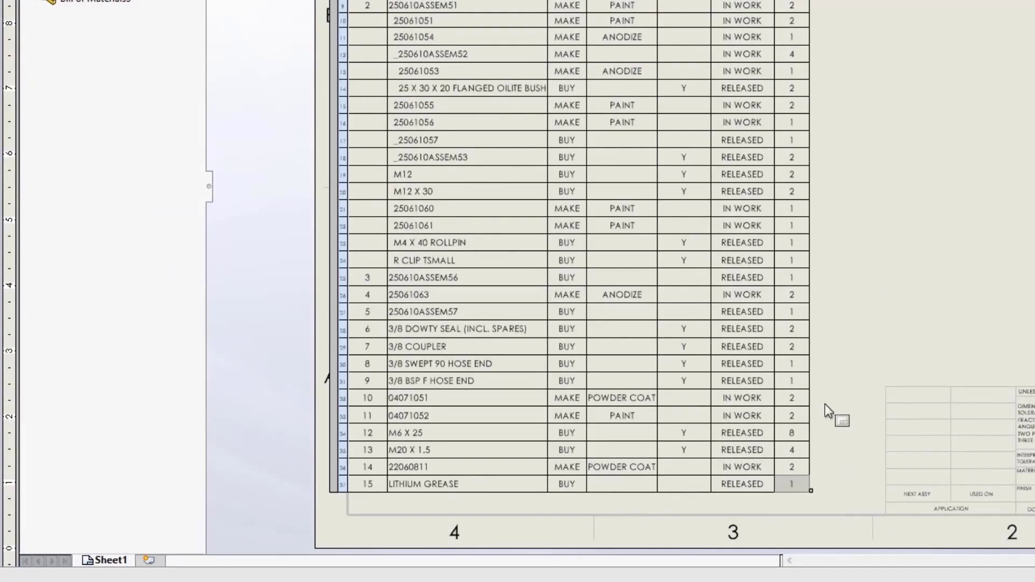
{"action": "left_click", "coordinate": [794, 332]}
{"action": "type", "text": "4"}
{"action": "left_click", "coordinate": [839, 331]}
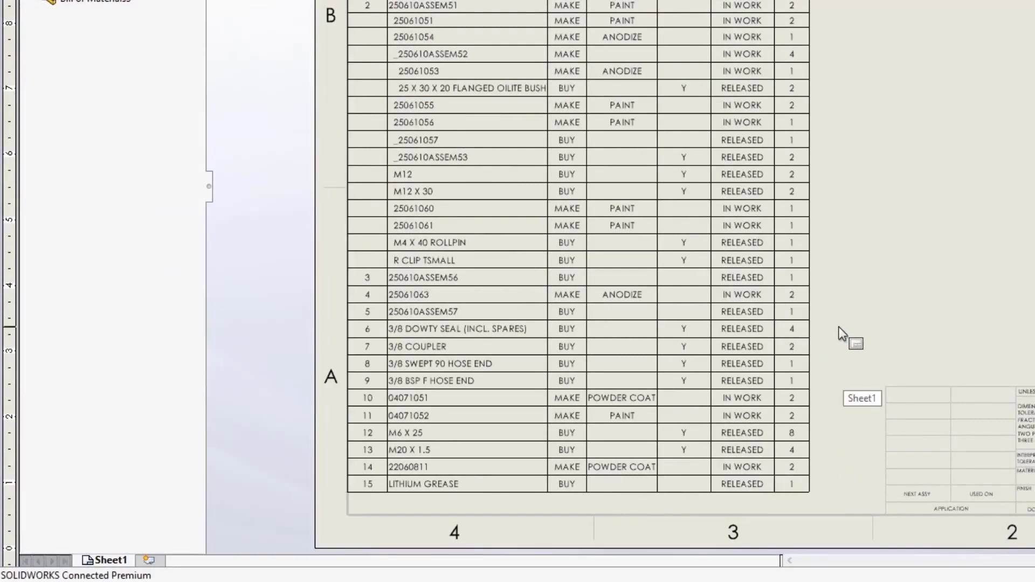
{"action": "left_click", "coordinate": [812, 326]}
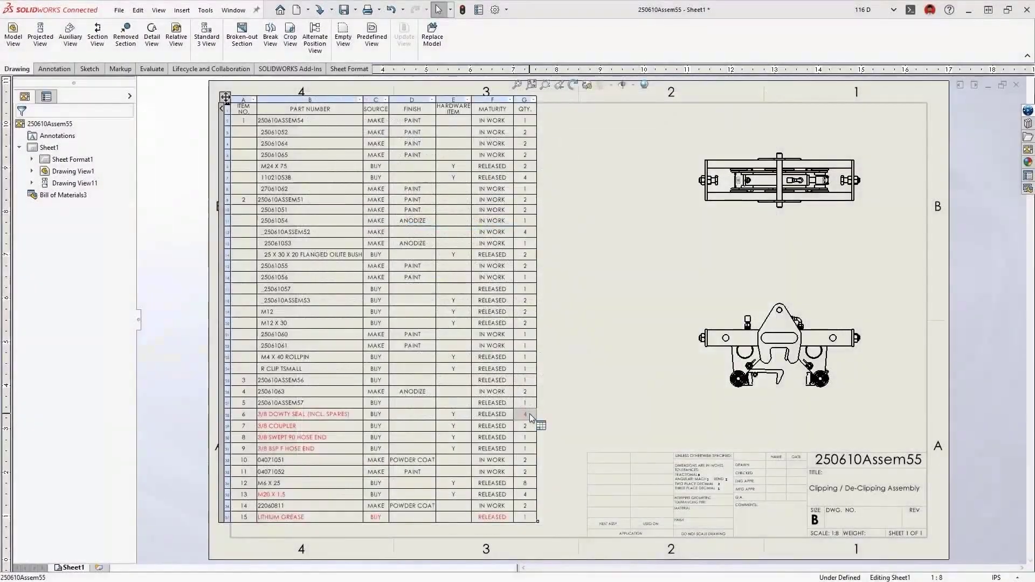
{"action": "right_click", "coordinate": [533, 416]}
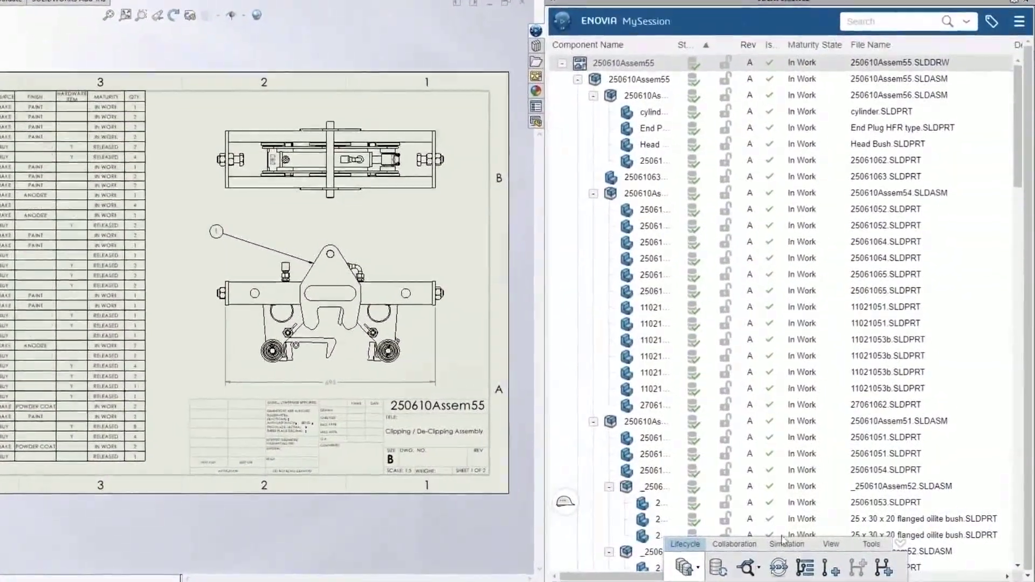
- Freeze the 250610Assem55 drawing using the ENOVIA Maturity lifecycle tool
{"action": "left_click", "coordinate": [777, 567]}
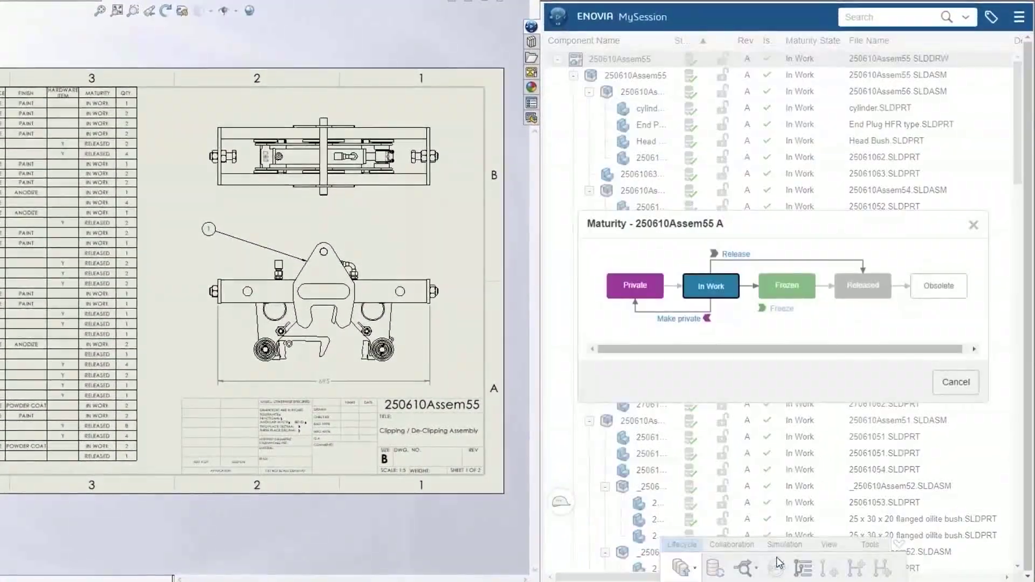
{"action": "left_click", "coordinate": [782, 309]}
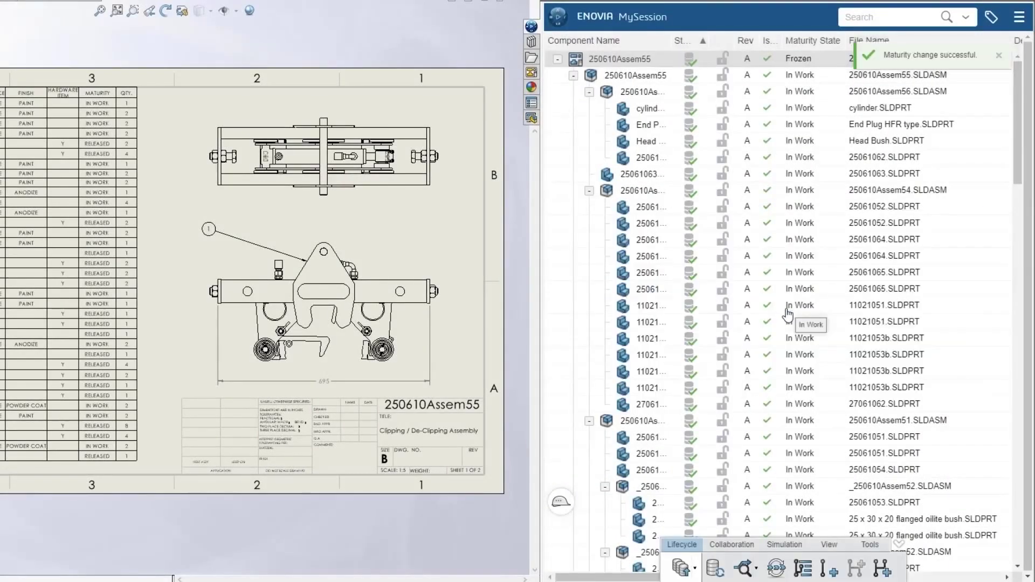